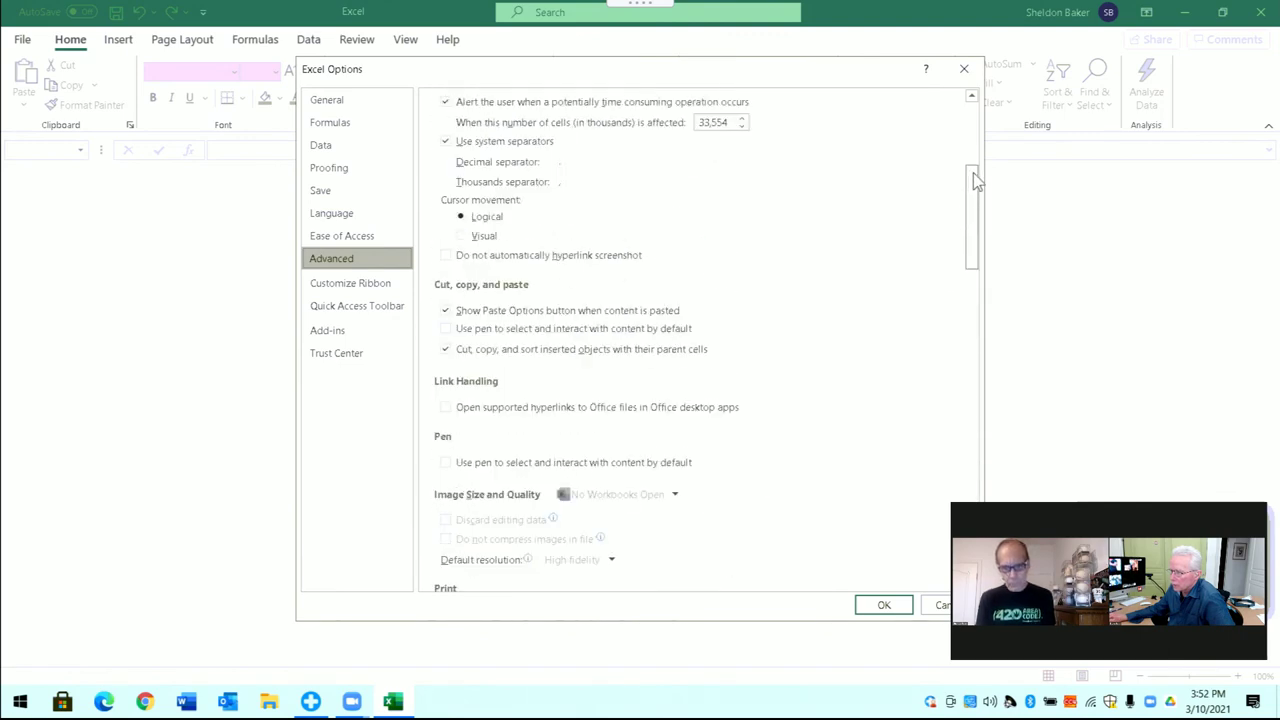
- Select the default local file location in the Save options and copy the path of My Drive\My Documents on Google Drive (G:) from File Explorer
left_click(320, 190)
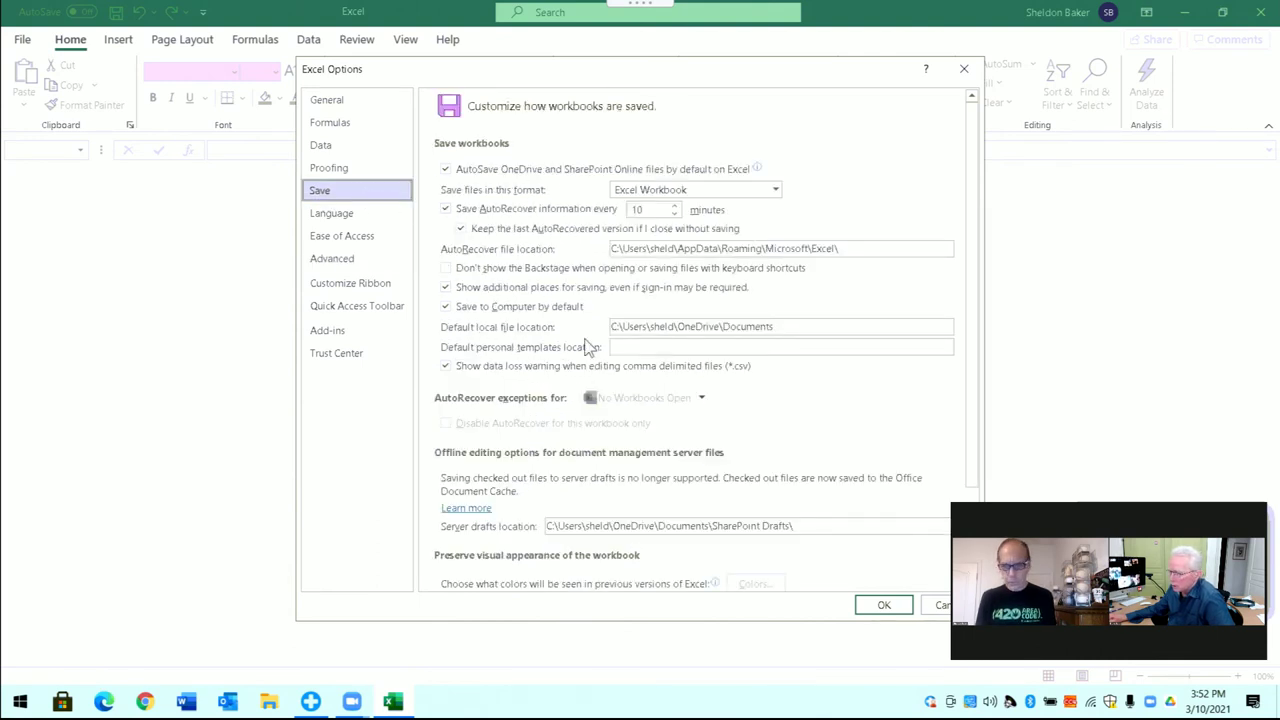
left_click_drag(799, 327, 578, 342)
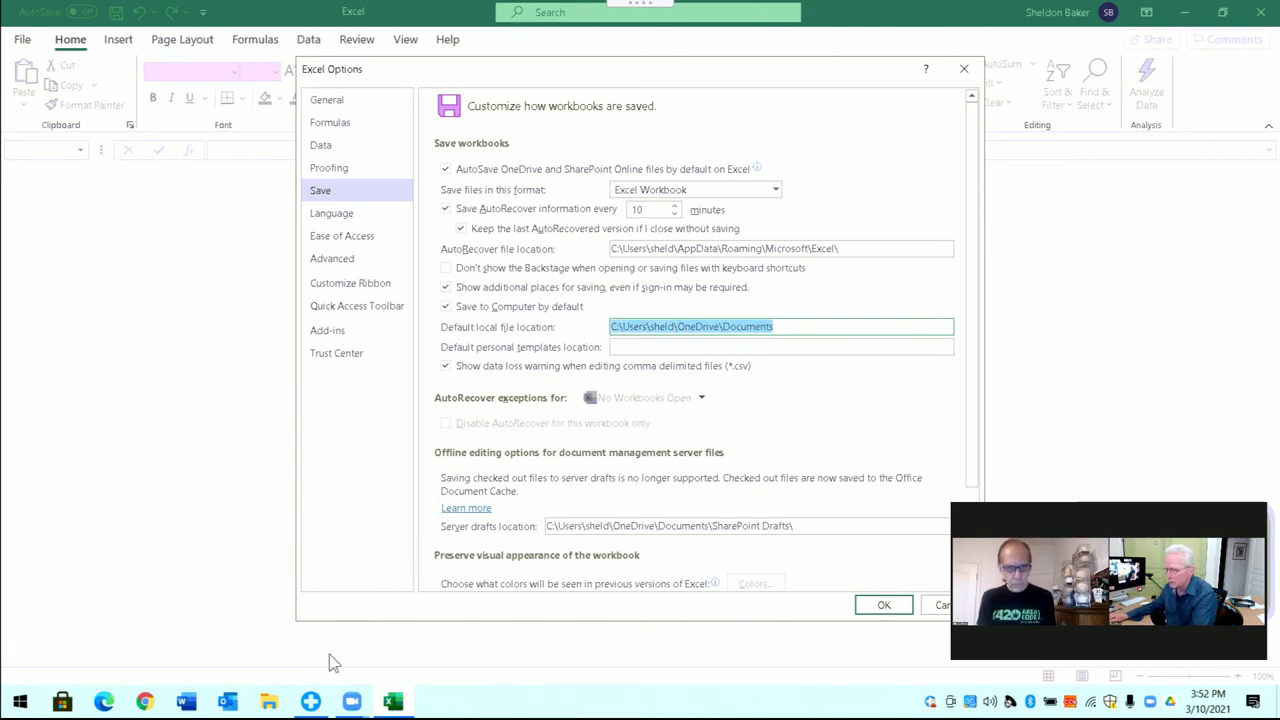
left_click(271, 703)
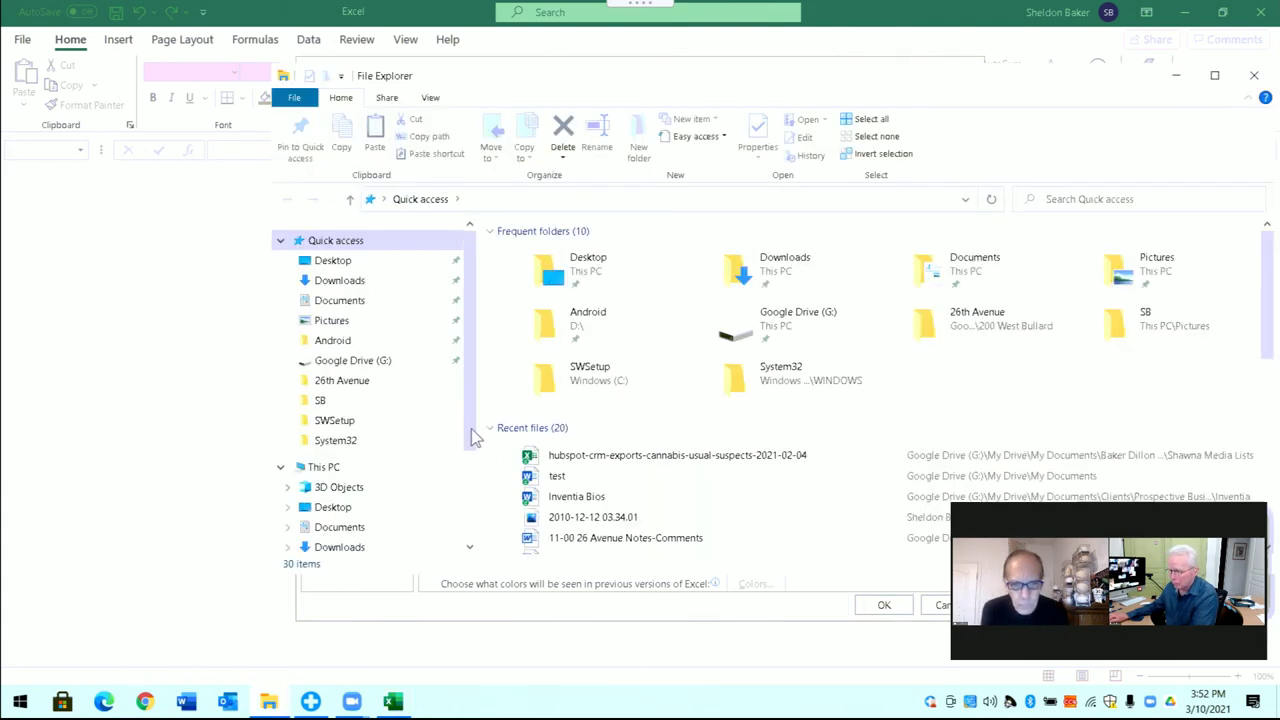
left_click_drag(471, 457, 342, 507)
left_click(342, 500)
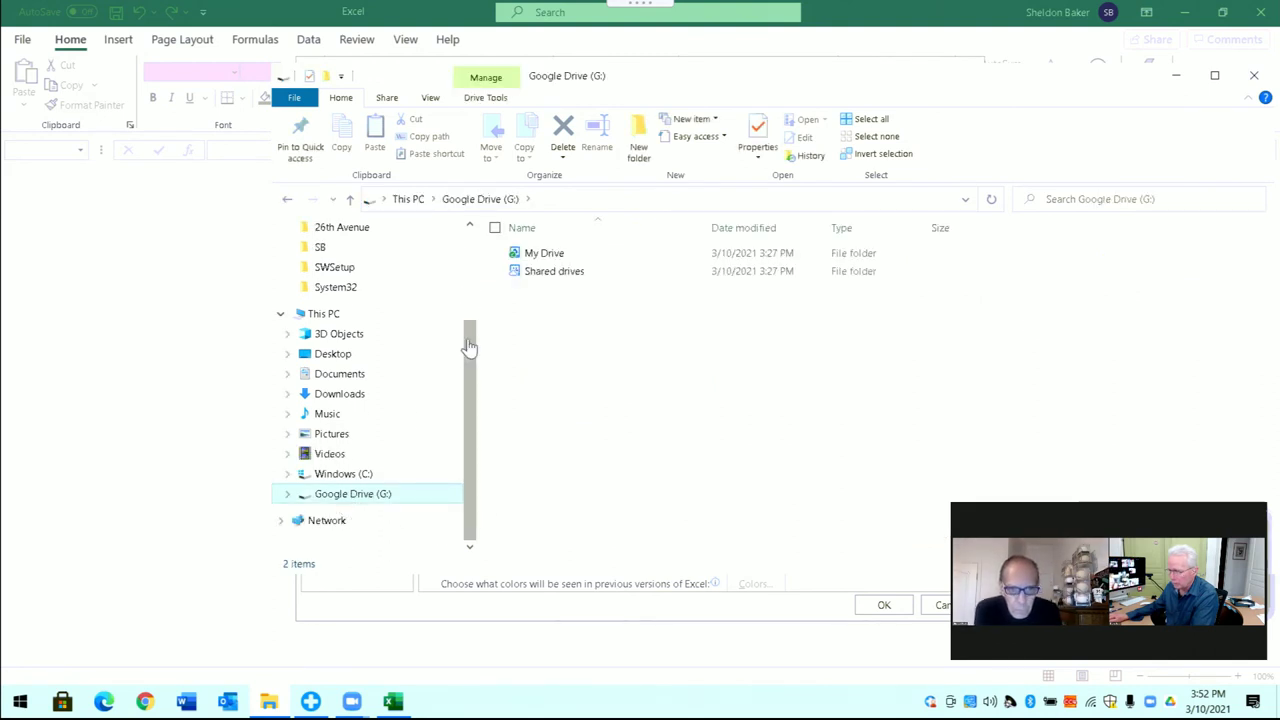
double_click(555, 256)
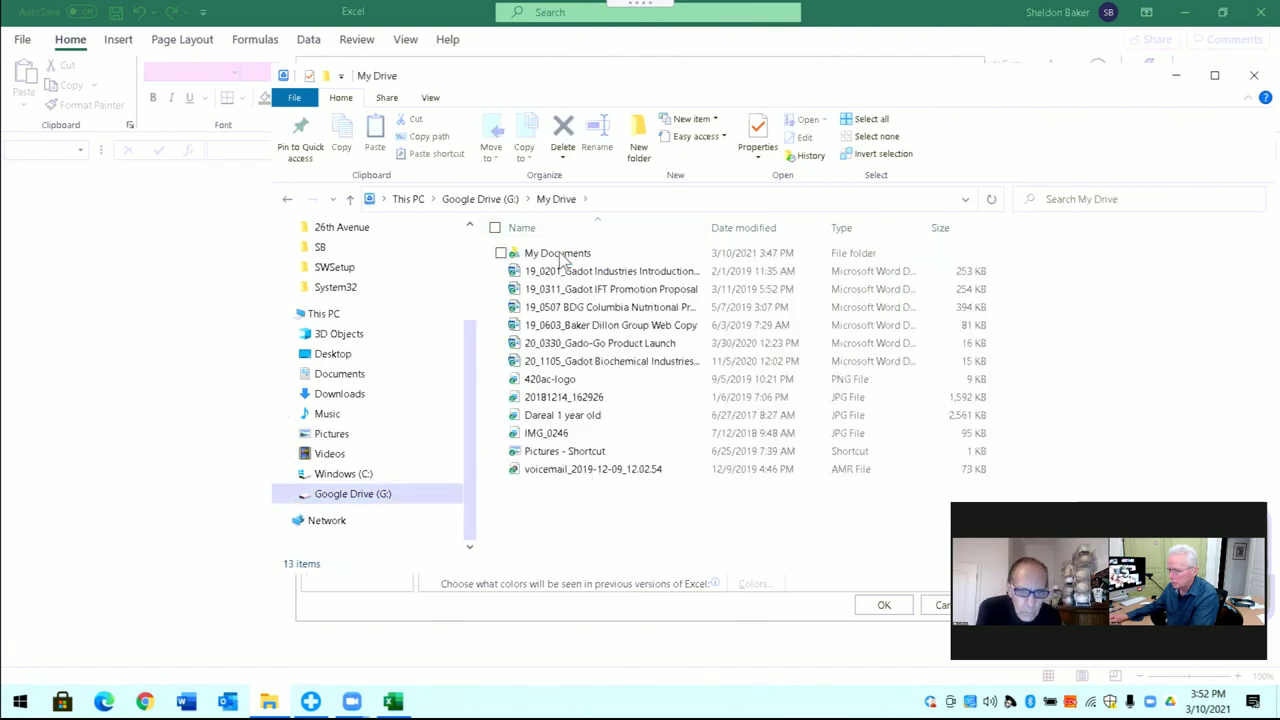
double_click(560, 255)
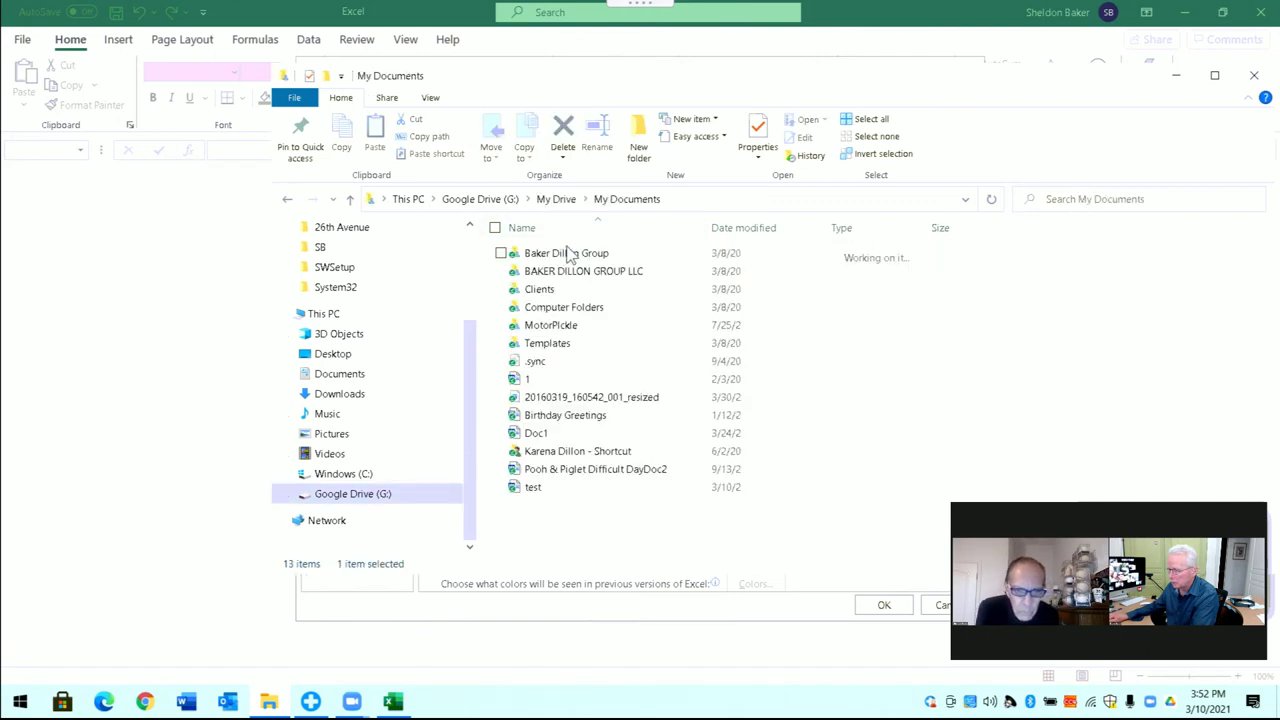
left_click(703, 200)
key("ctrl+c")
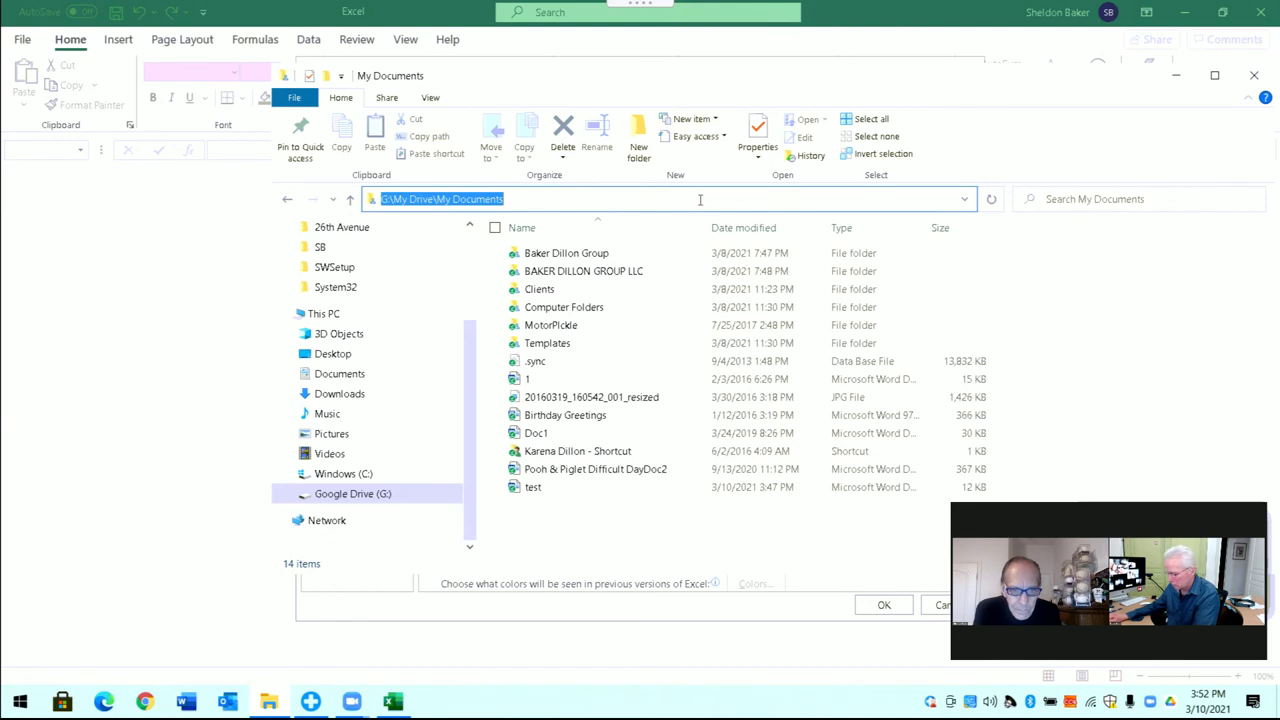
- Return to Excel Options, set the default local file location to G:\My Drive\My Documents and apply the change
left_click(1256, 77)
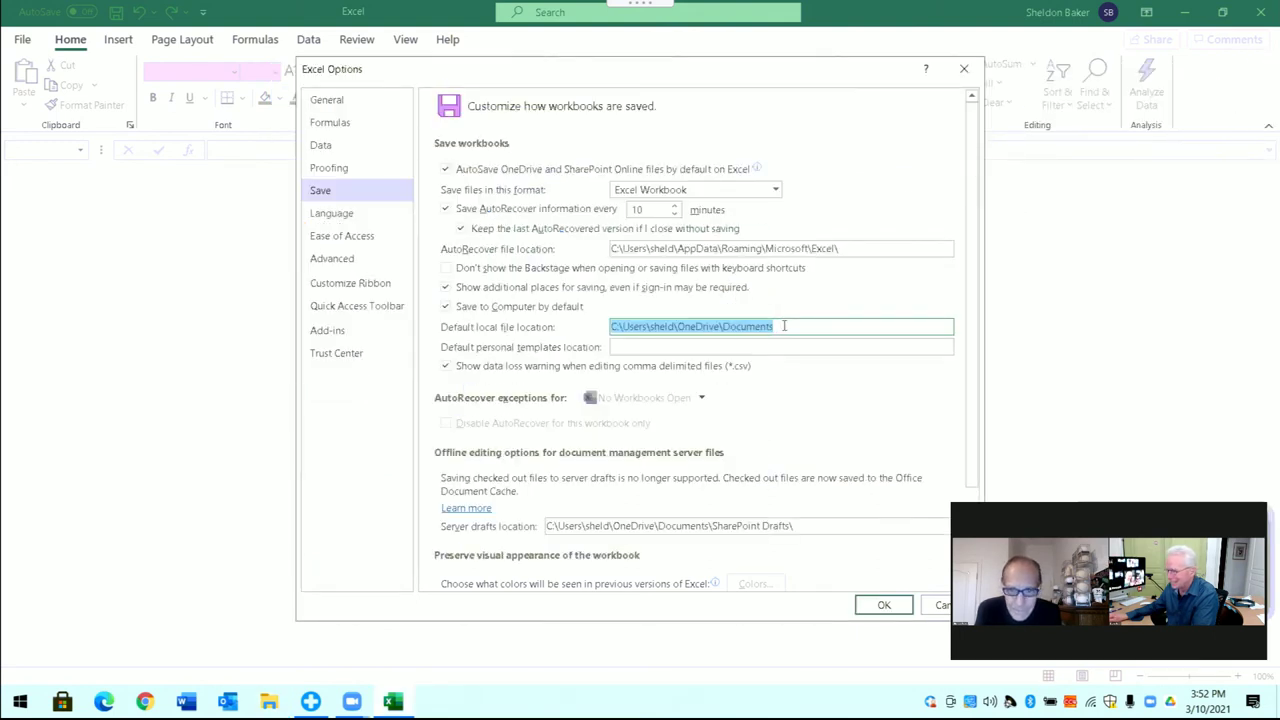
key("ctrl+v")
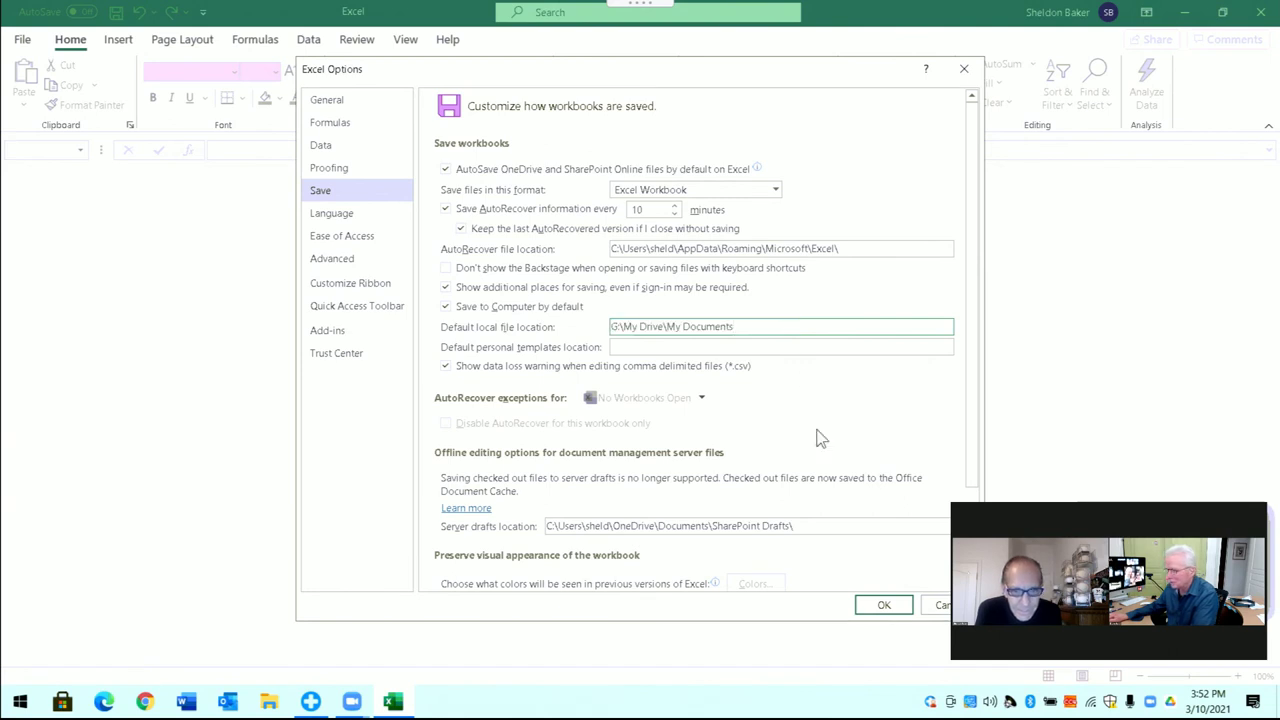
left_click(884, 607)
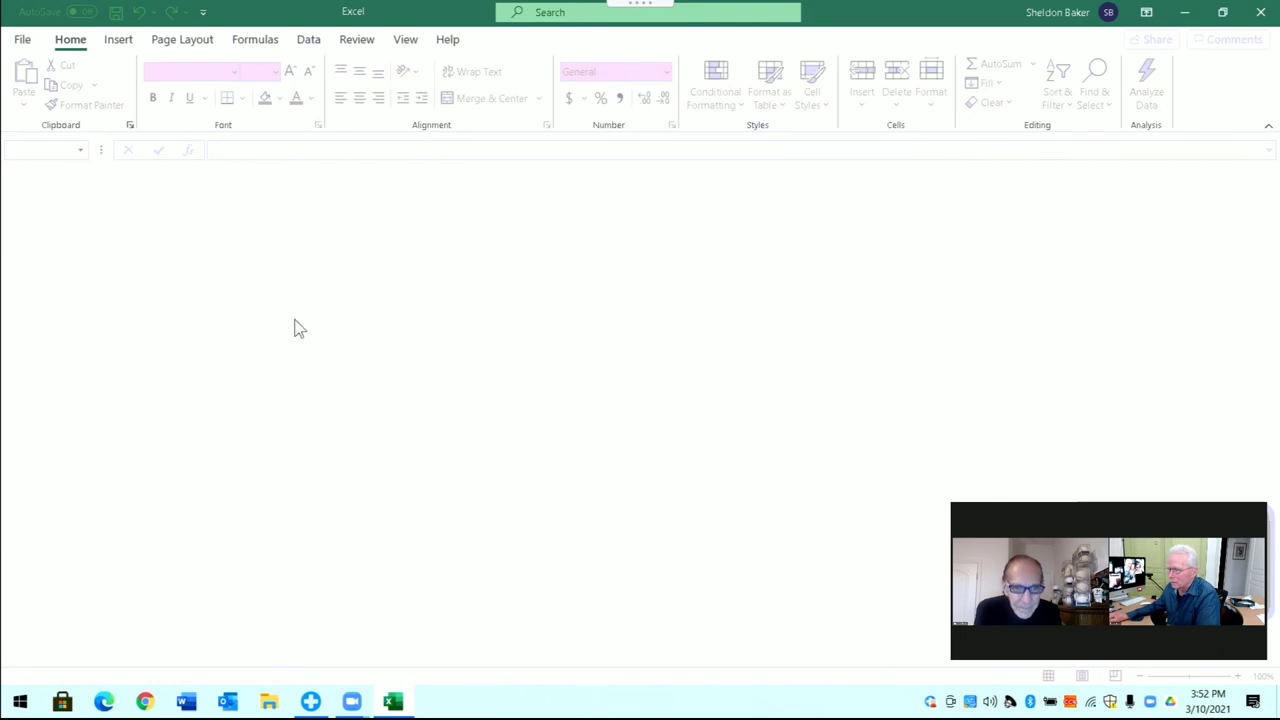
- Create a blank workbook with "test" in cell A1 and save it as Book1 in G:\My Drive\My Documents
left_click(23, 42)
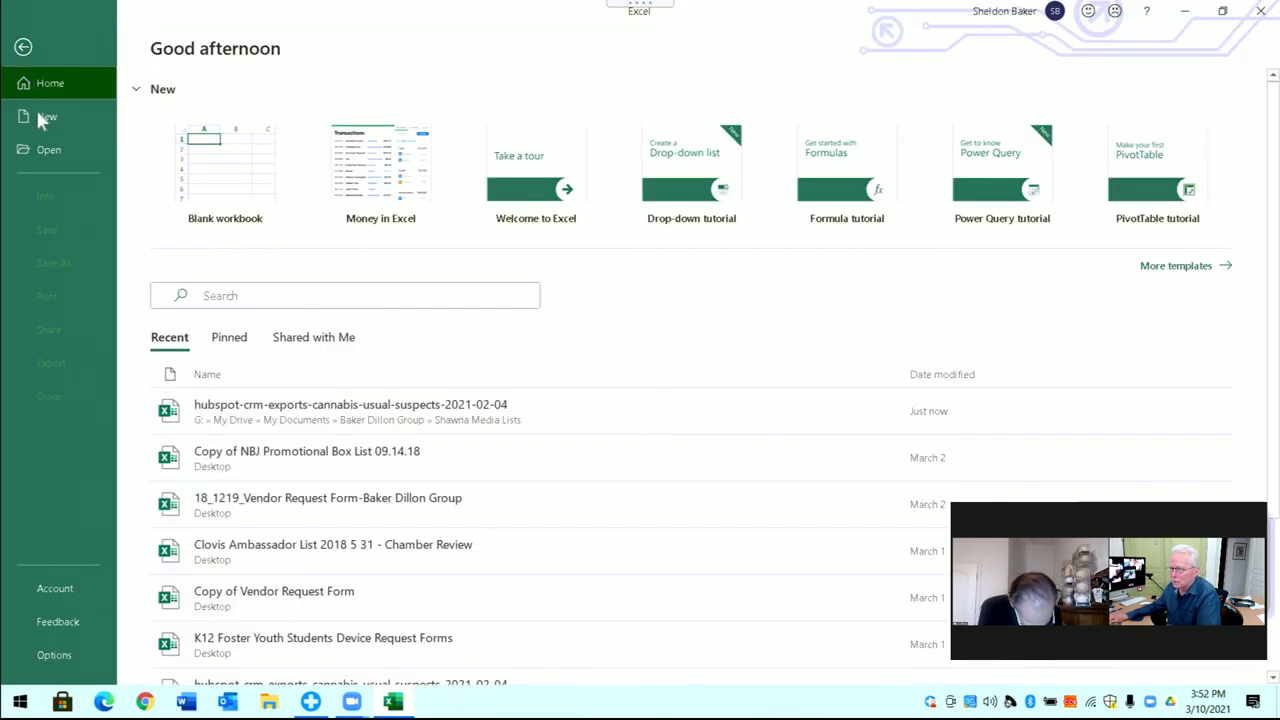
left_click(226, 157)
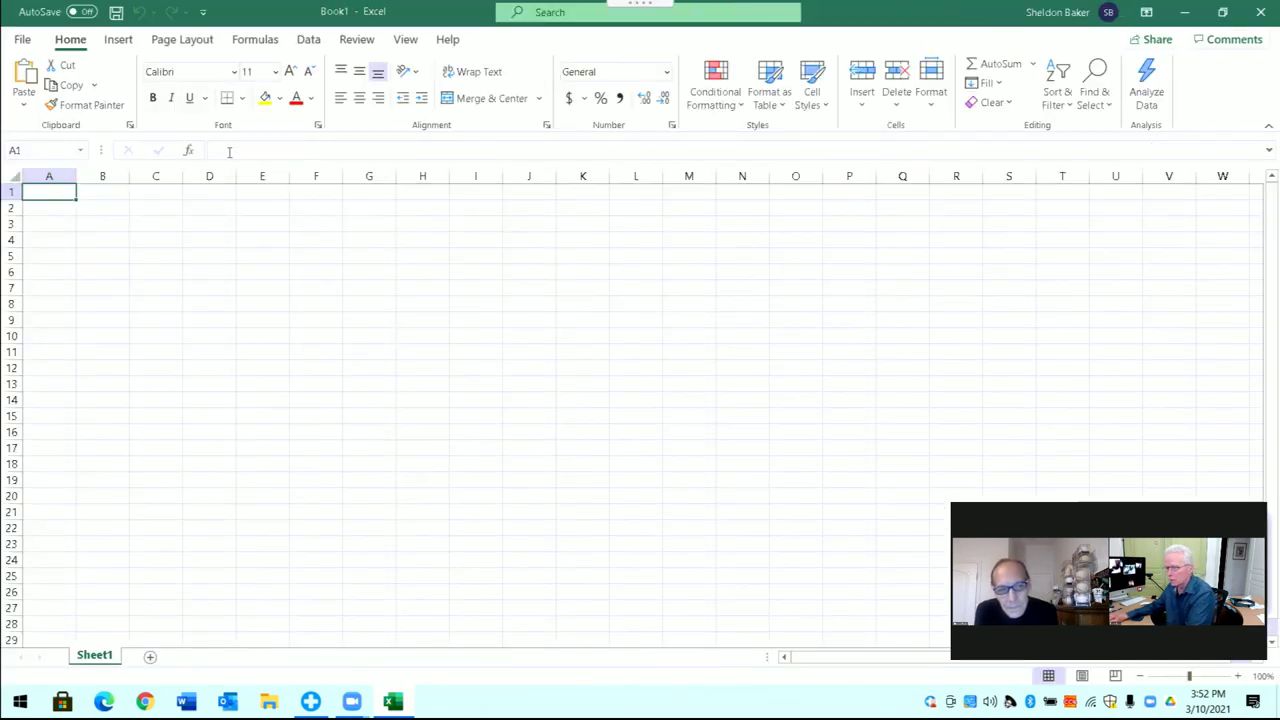
type("test")
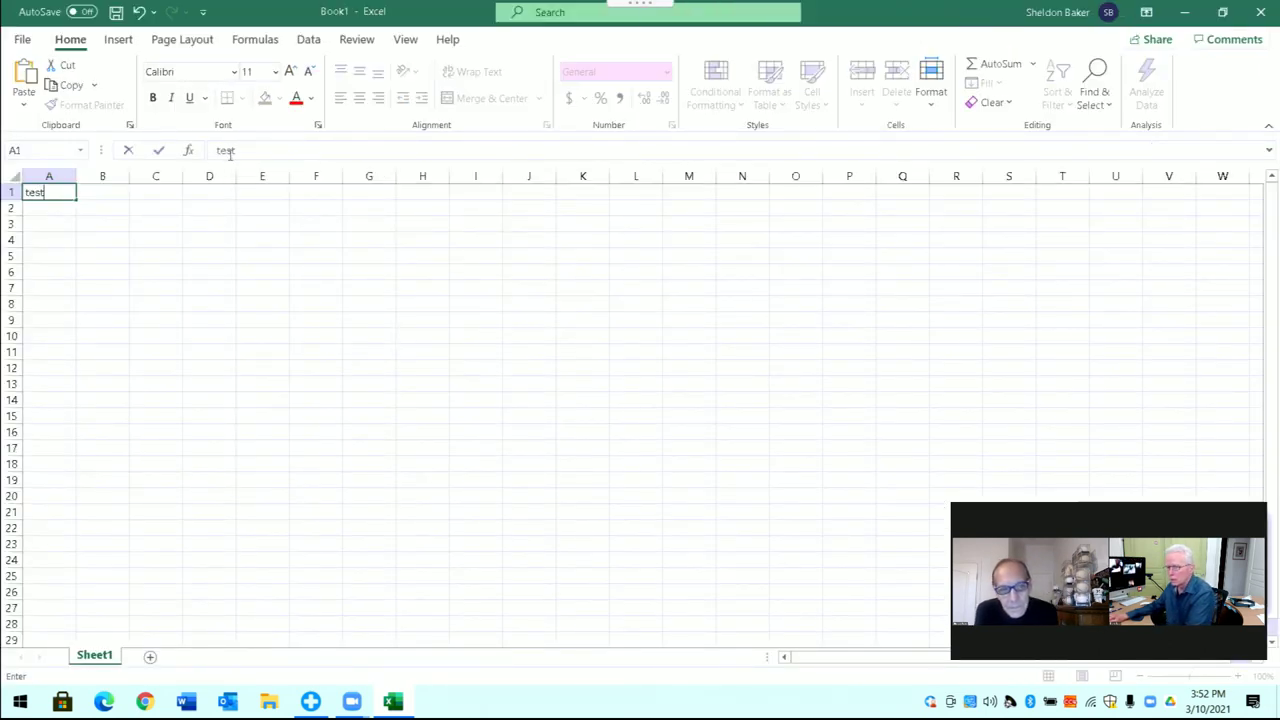
left_click(61, 214)
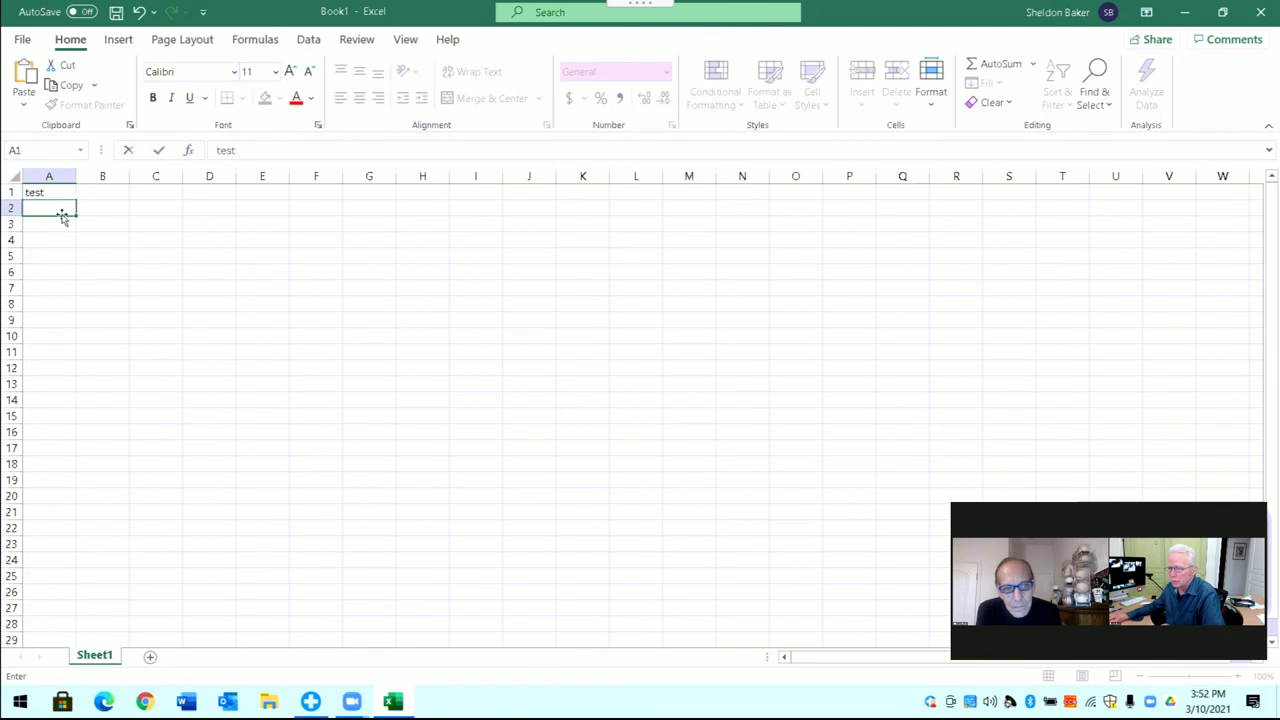
left_click(116, 12)
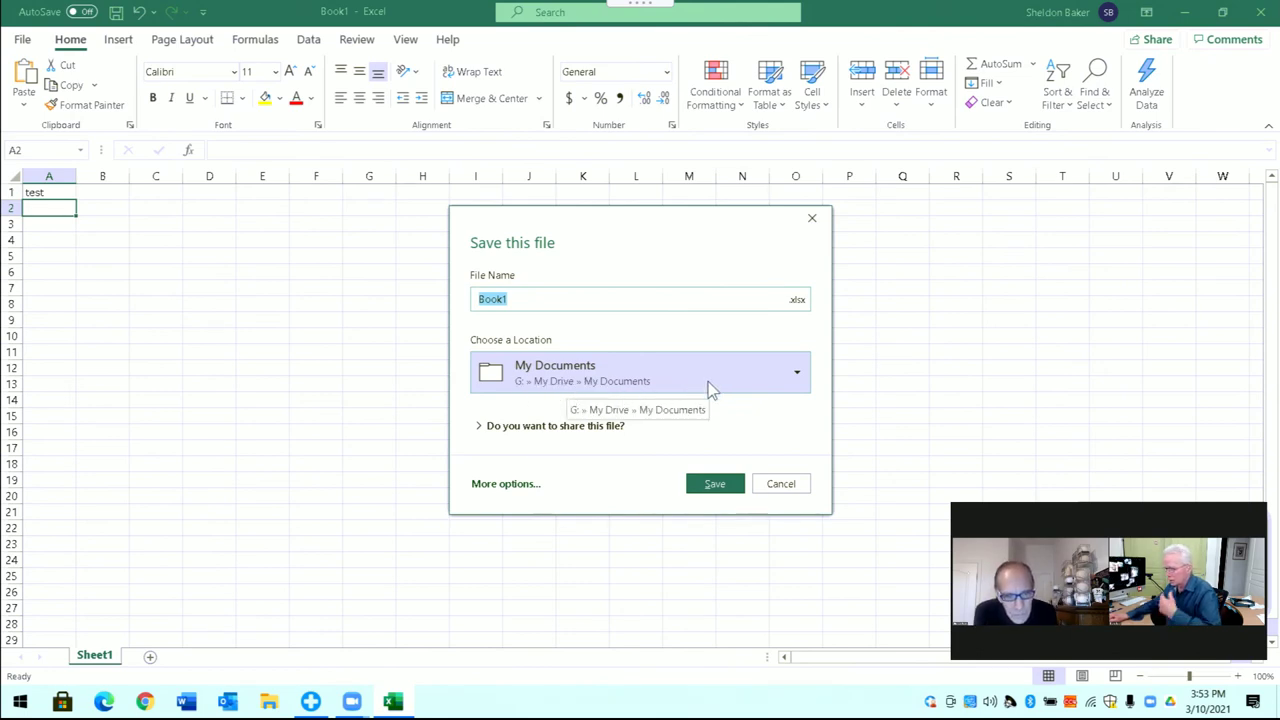
left_click(716, 485)
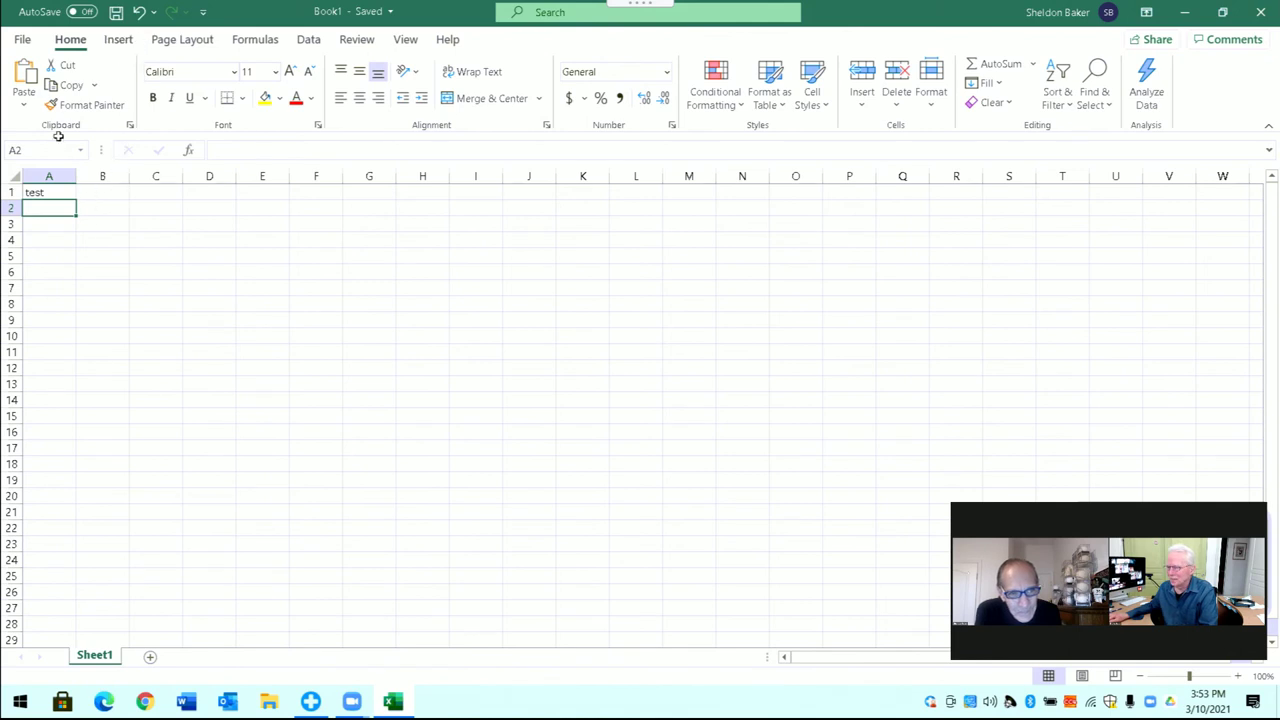
- Create another blank workbook with "test2" in cell A1 and check its proposed save location without saving it
left_click(22, 40)
left_click(40, 118)
left_click(218, 161)
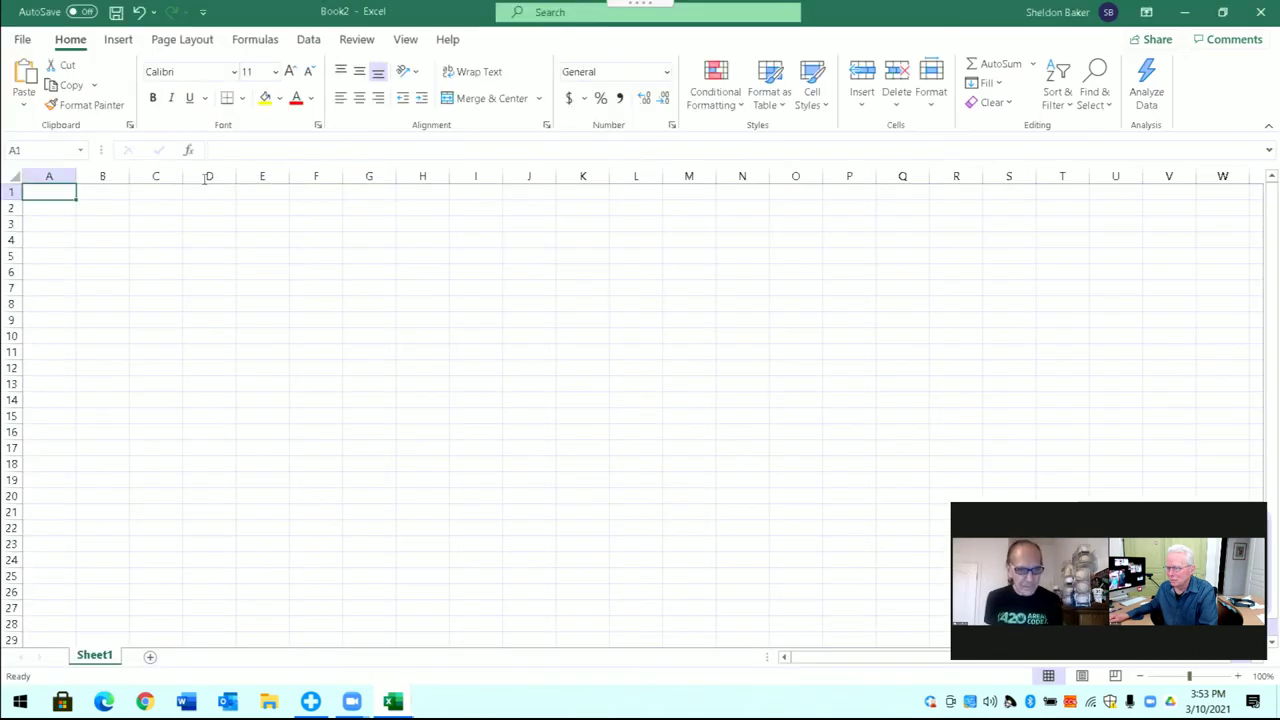
type("test2")
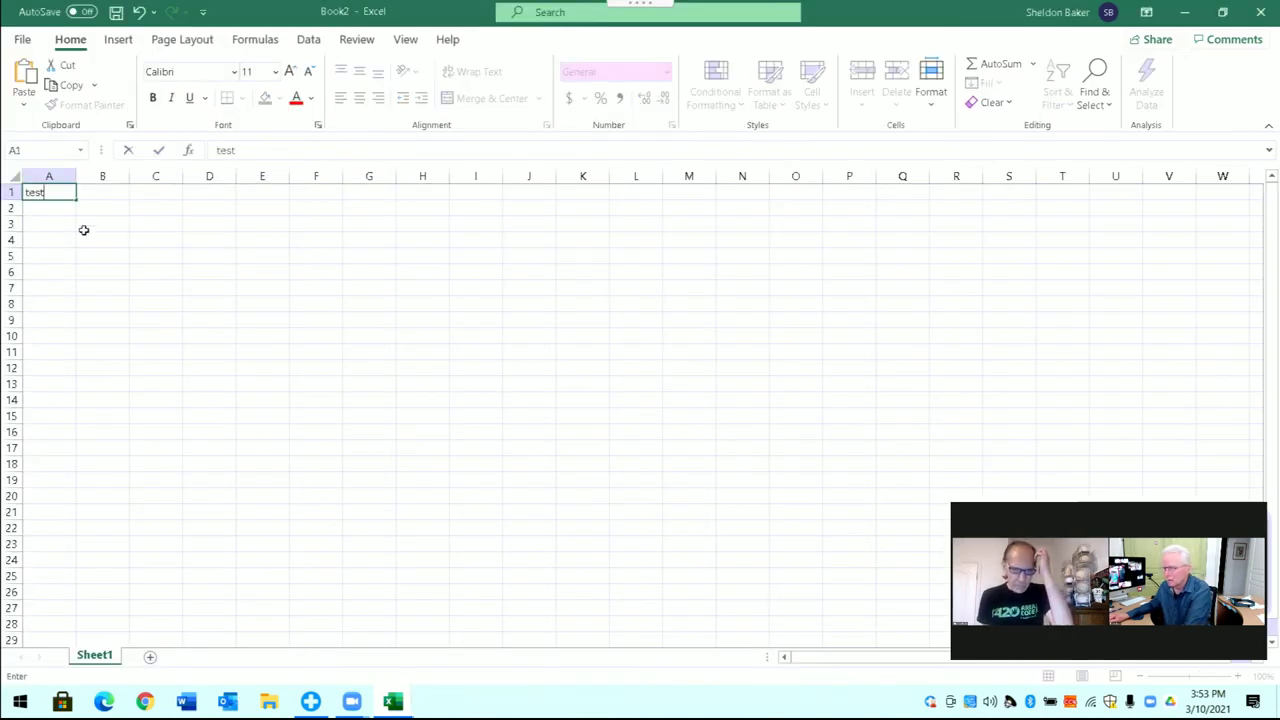
left_click(95, 255)
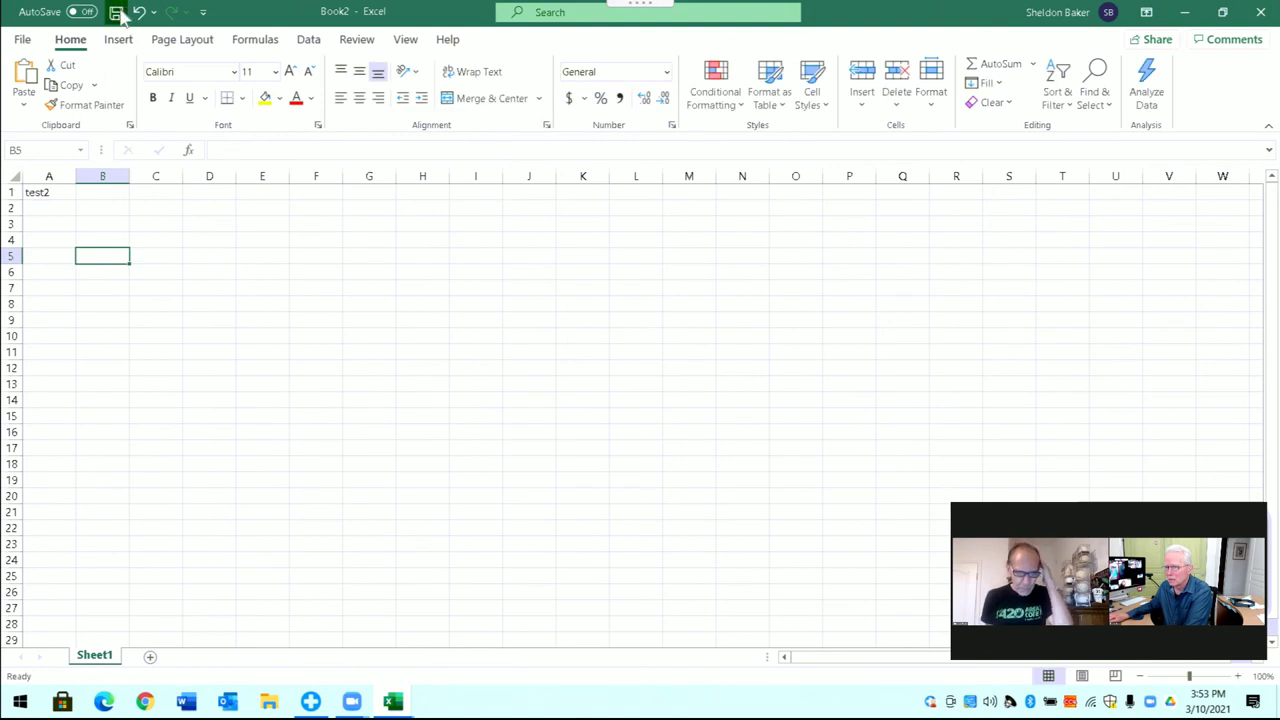
left_click(116, 13)
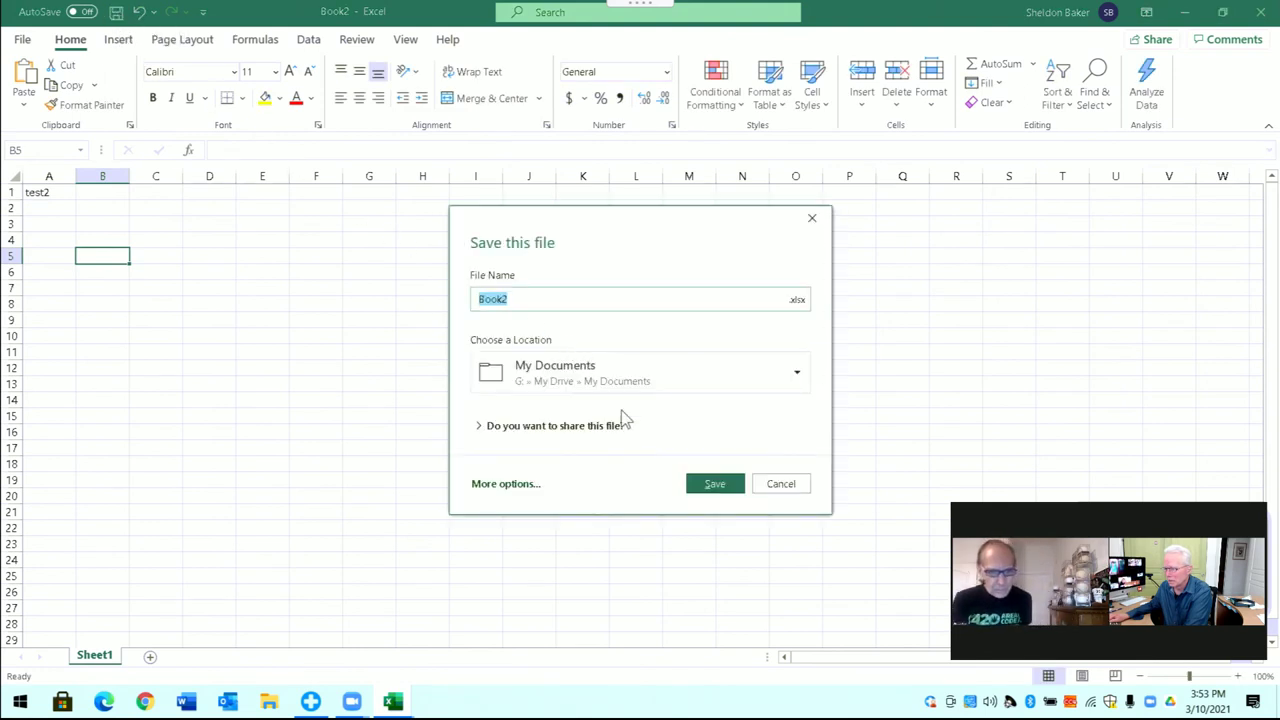
left_click(773, 487)
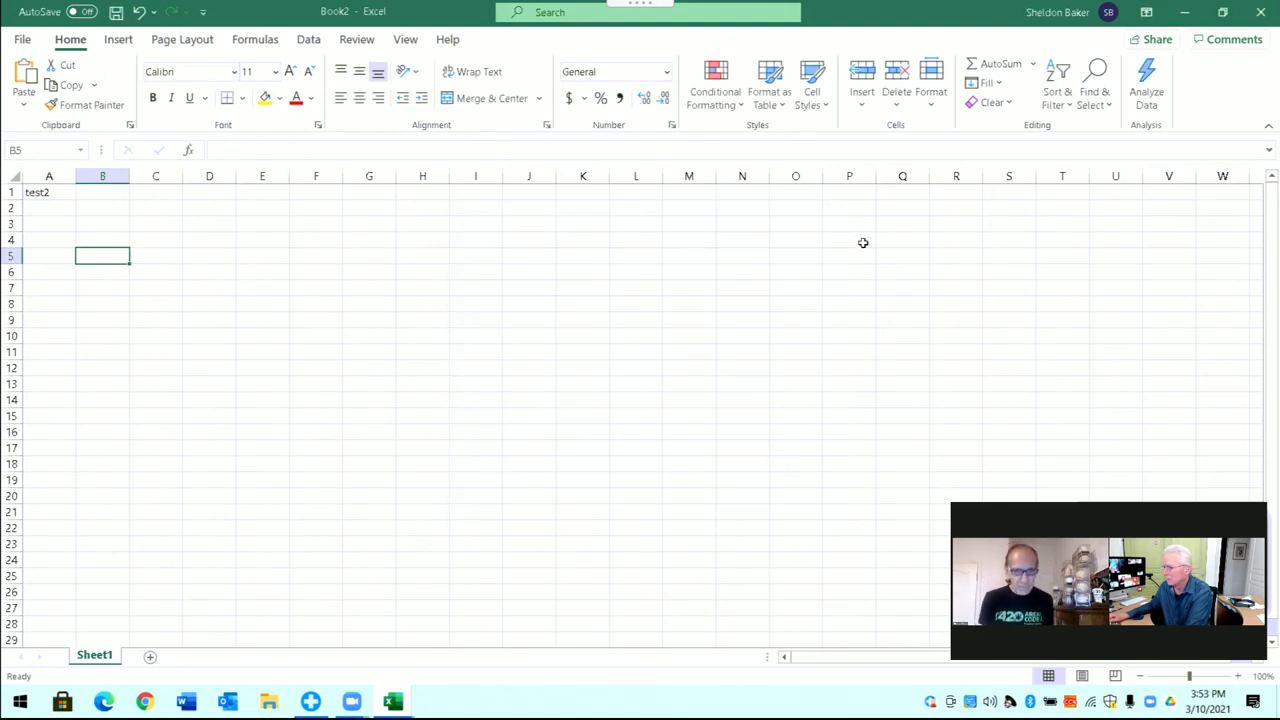
- Close the "test2" workbook without saving it, and close Book1
left_click(1263, 12)
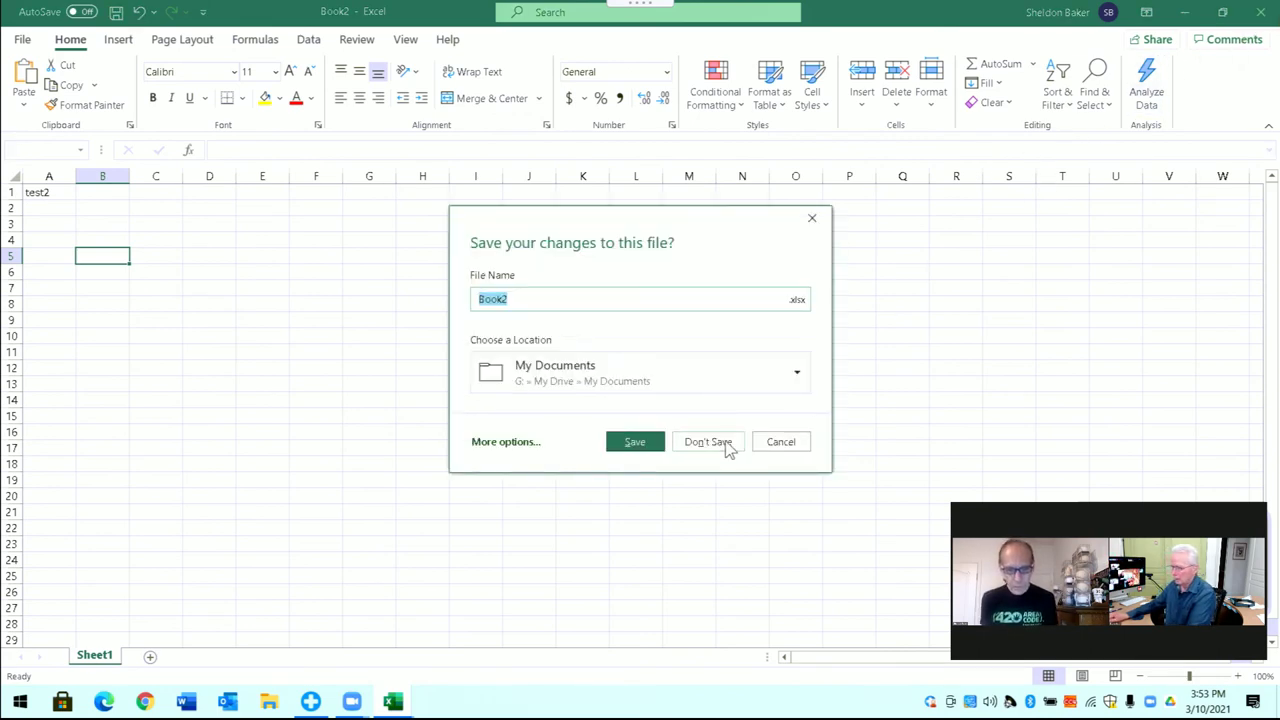
left_click(708, 442)
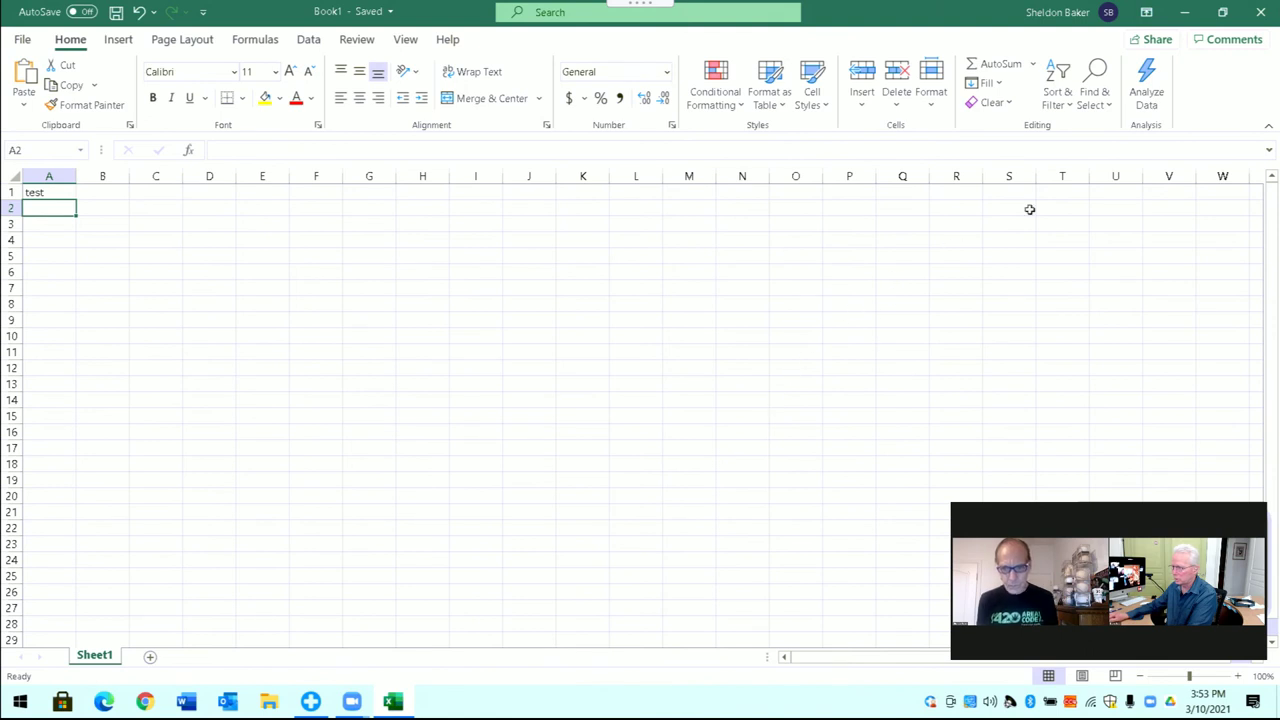
left_click(1263, 18)
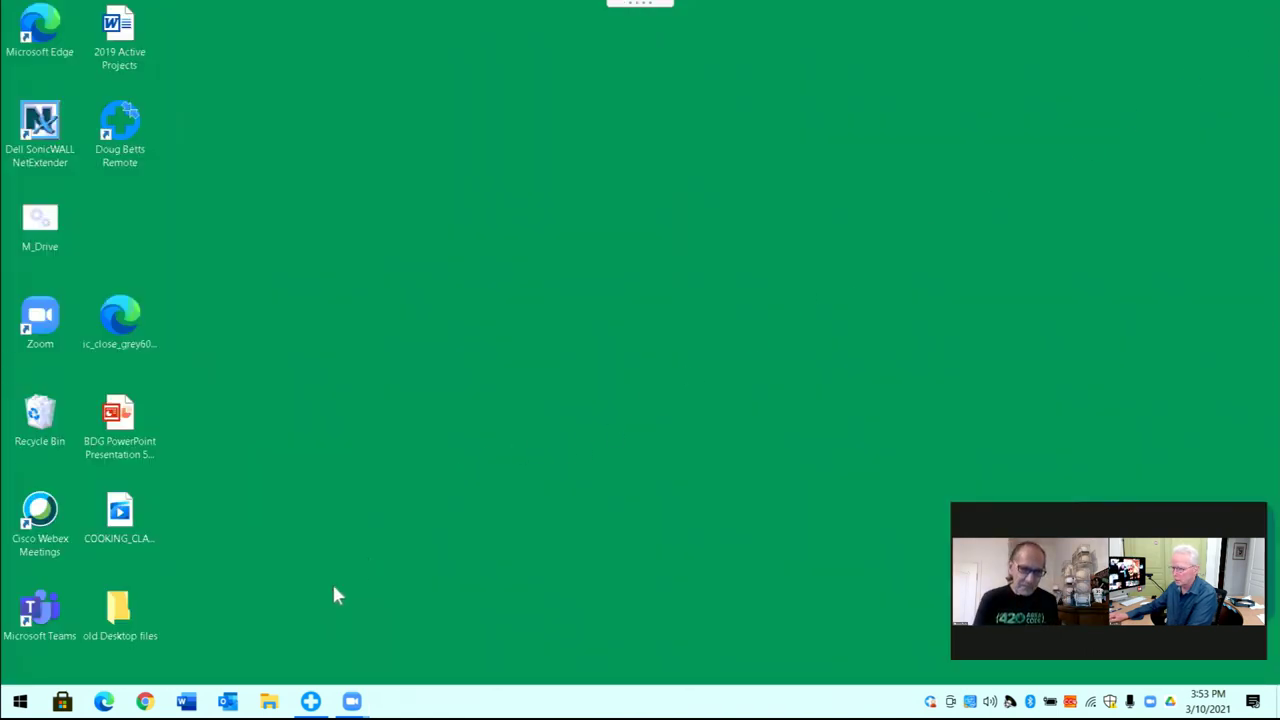
- Open the Location settings in the Documents folder's properties from File Explorer, leaving the destination selection cancelled
left_click(270, 701)
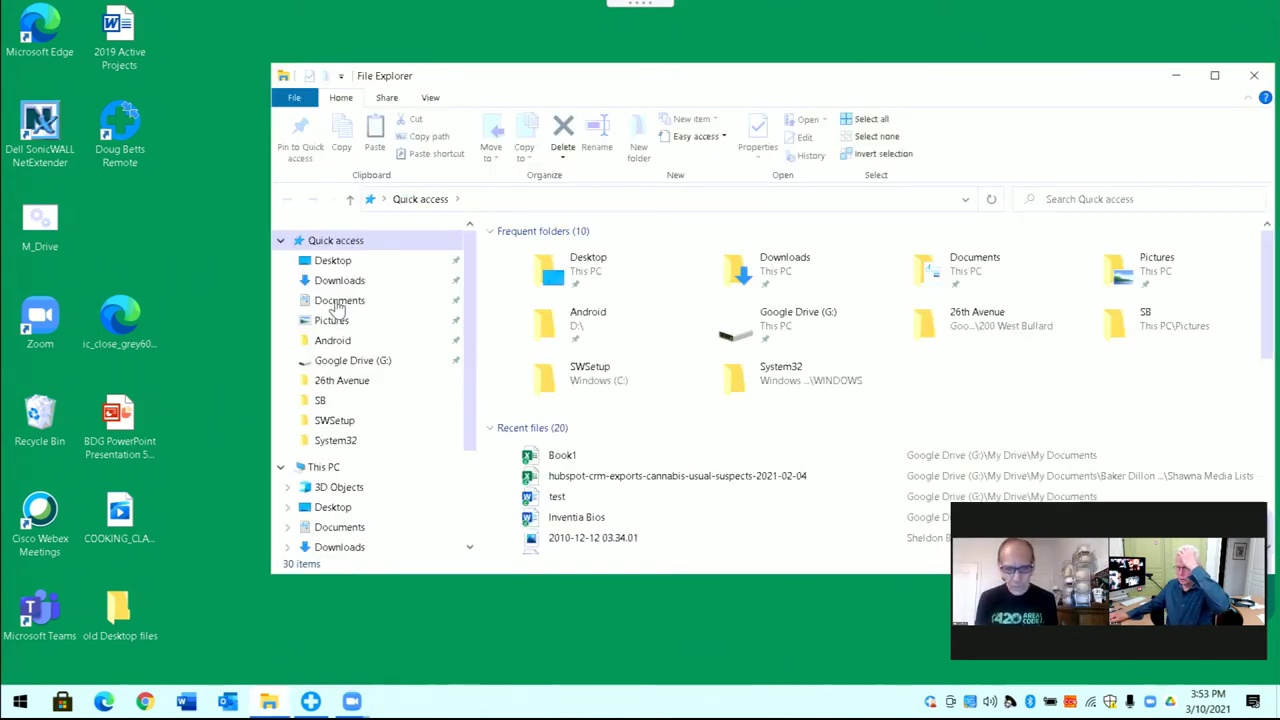
left_click(338, 302)
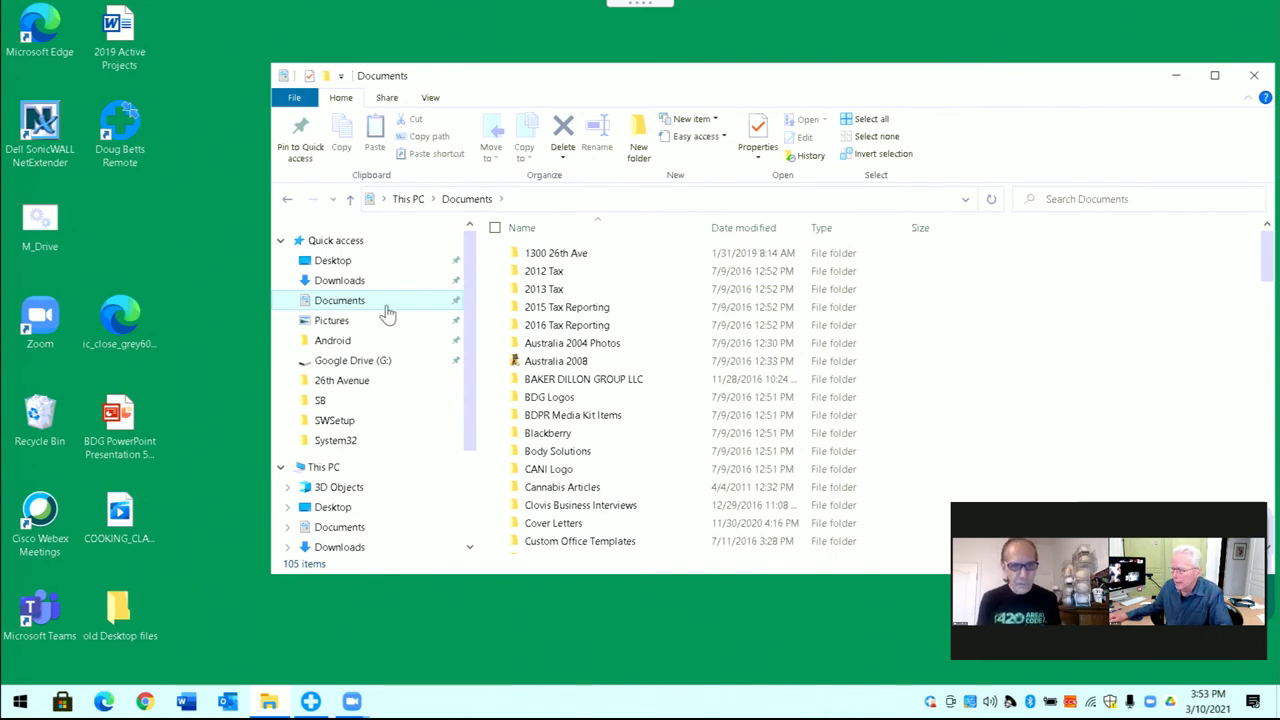
left_click(588, 200)
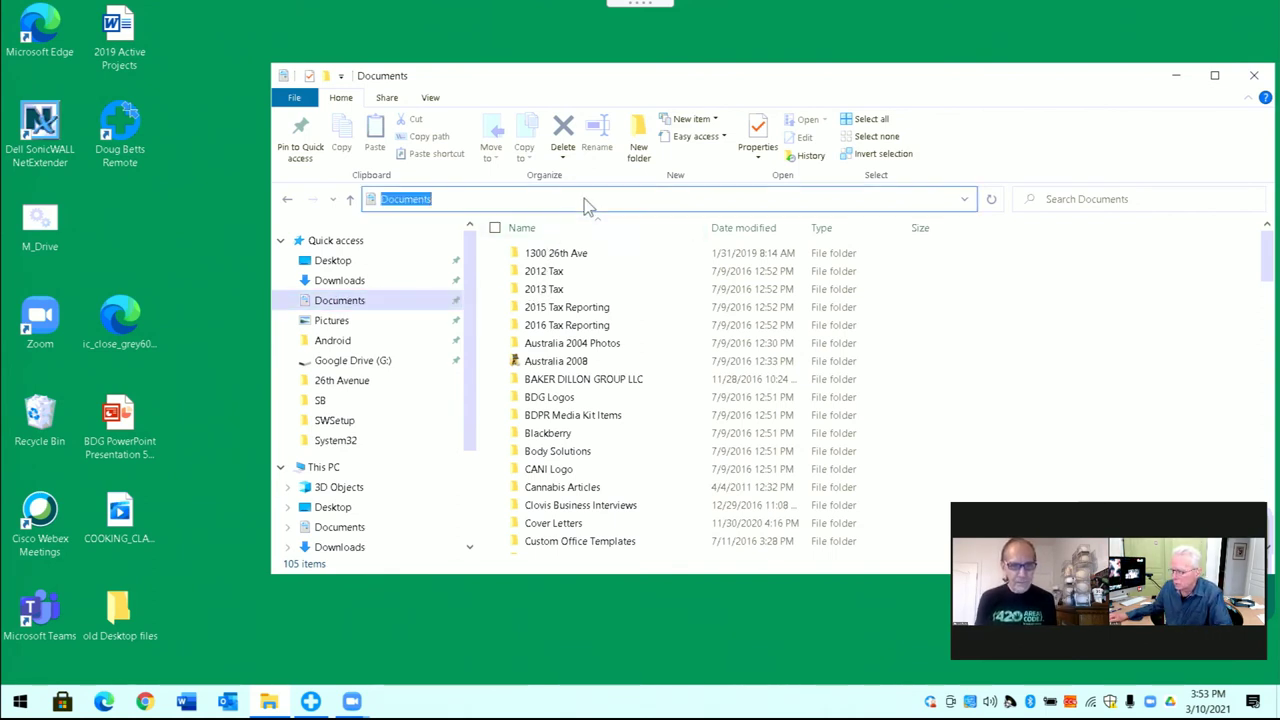
right_click(347, 304)
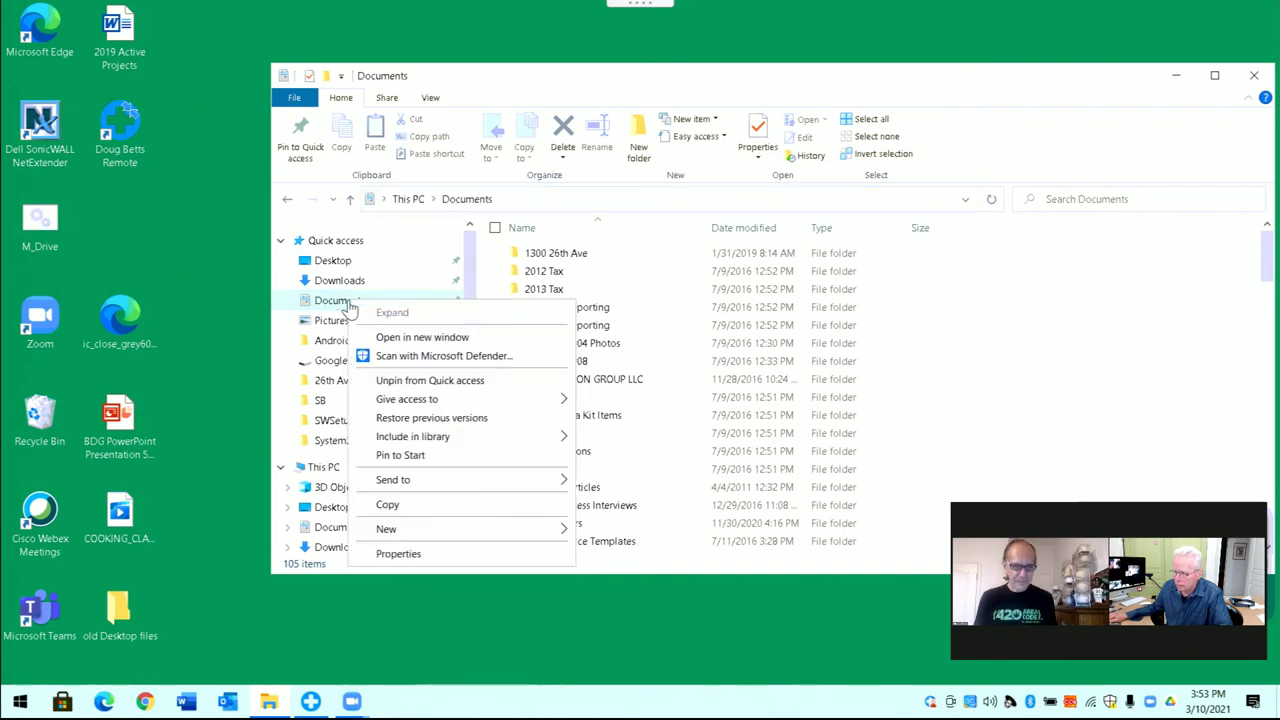
left_click(397, 554)
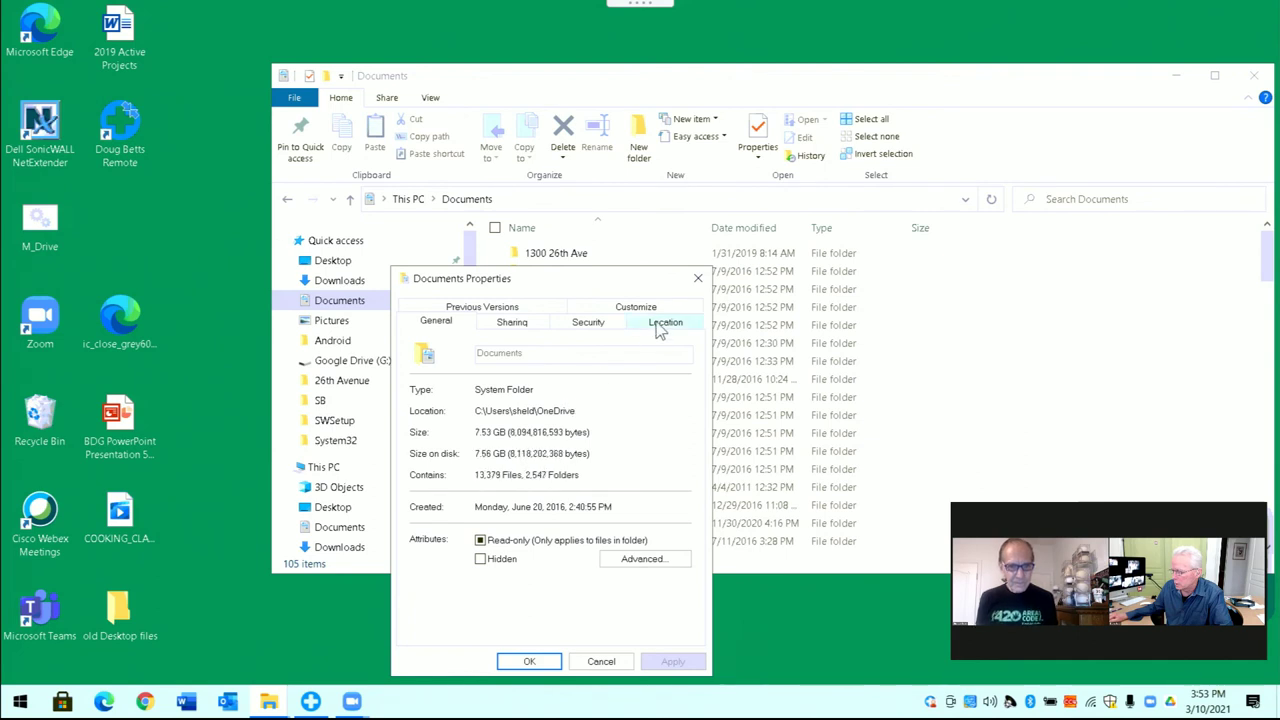
left_click(662, 324)
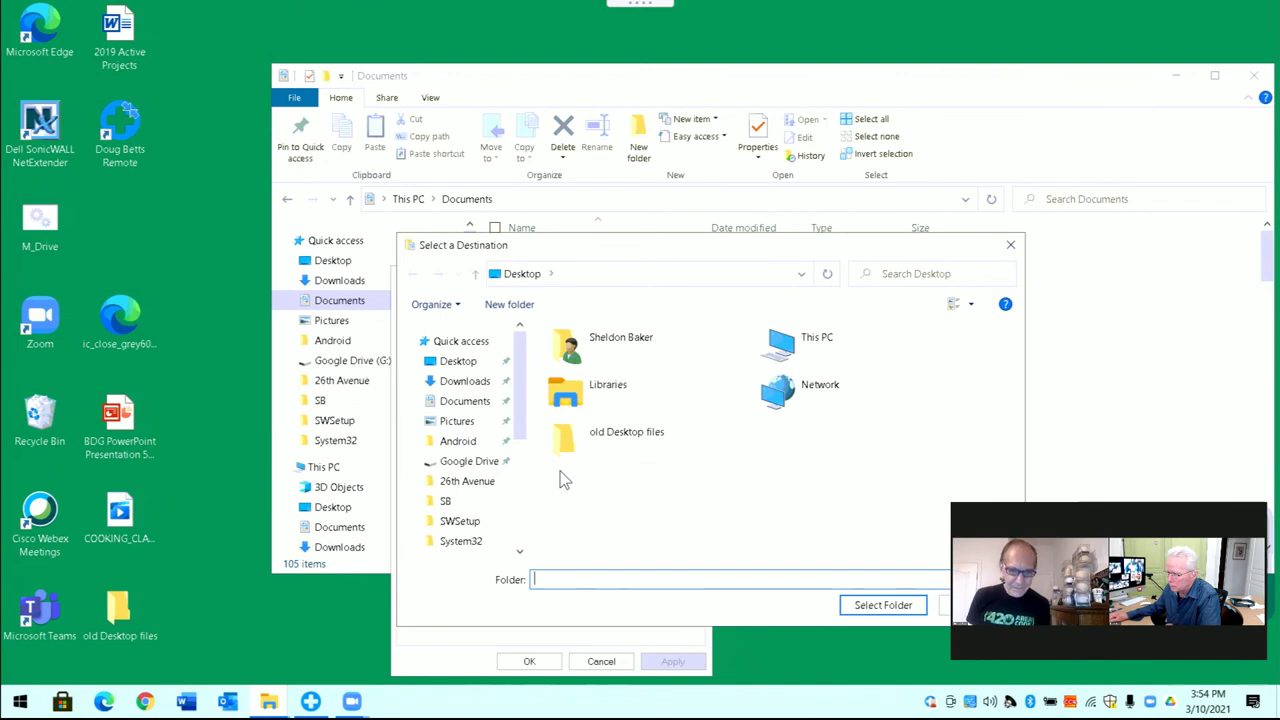
left_click(966, 605)
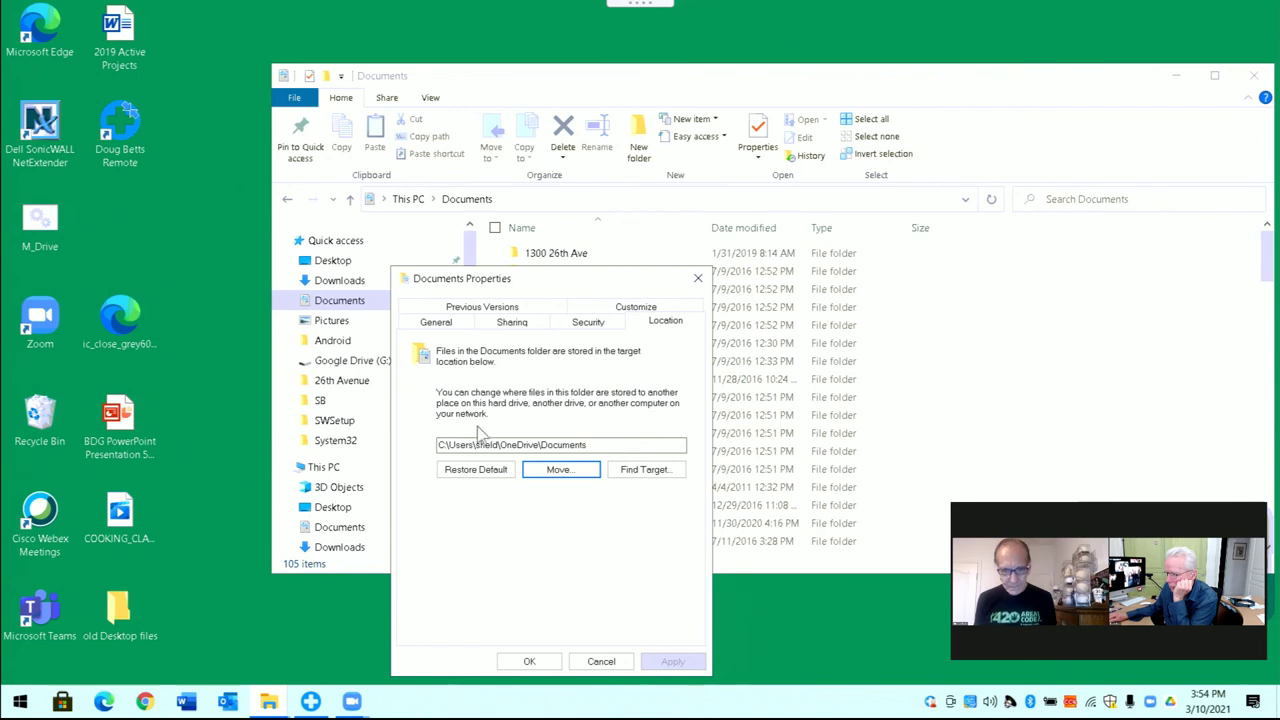
- Choose G:\My Drive\My Documents on Google Drive as the new target location for the Documents folder
left_click(558, 470)
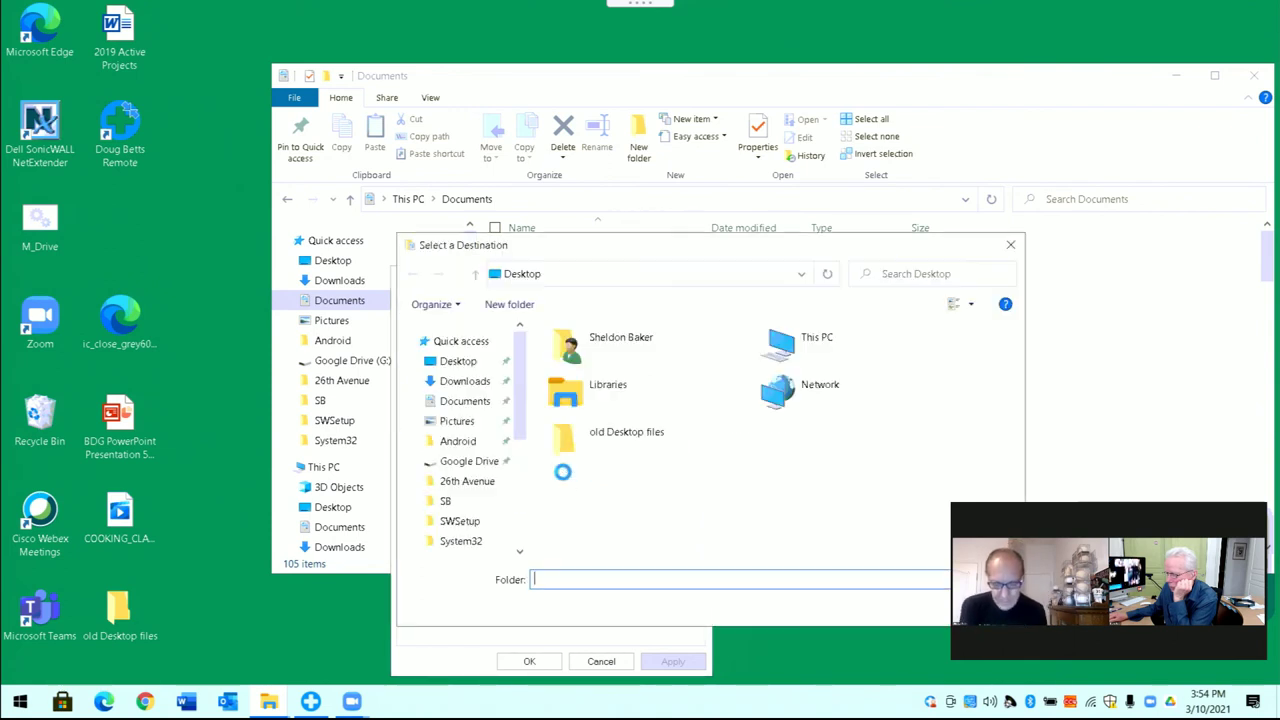
scroll(522, 497, "down", 5)
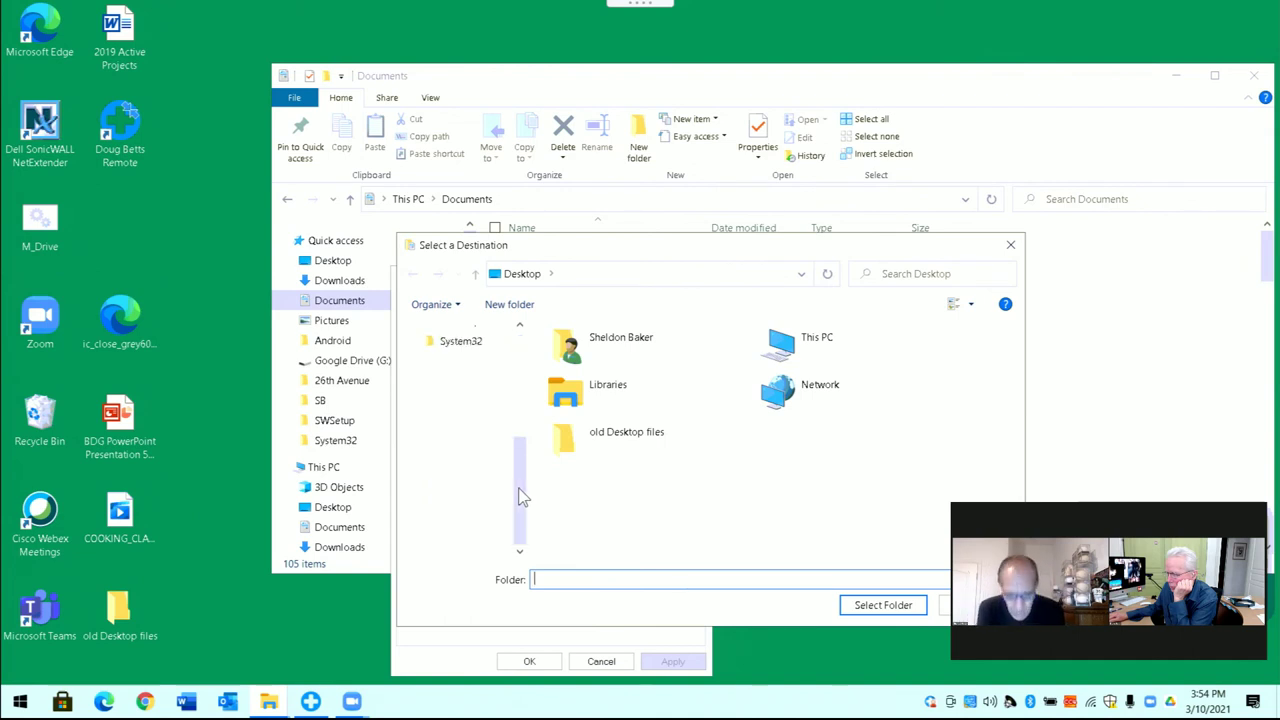
left_click(478, 515)
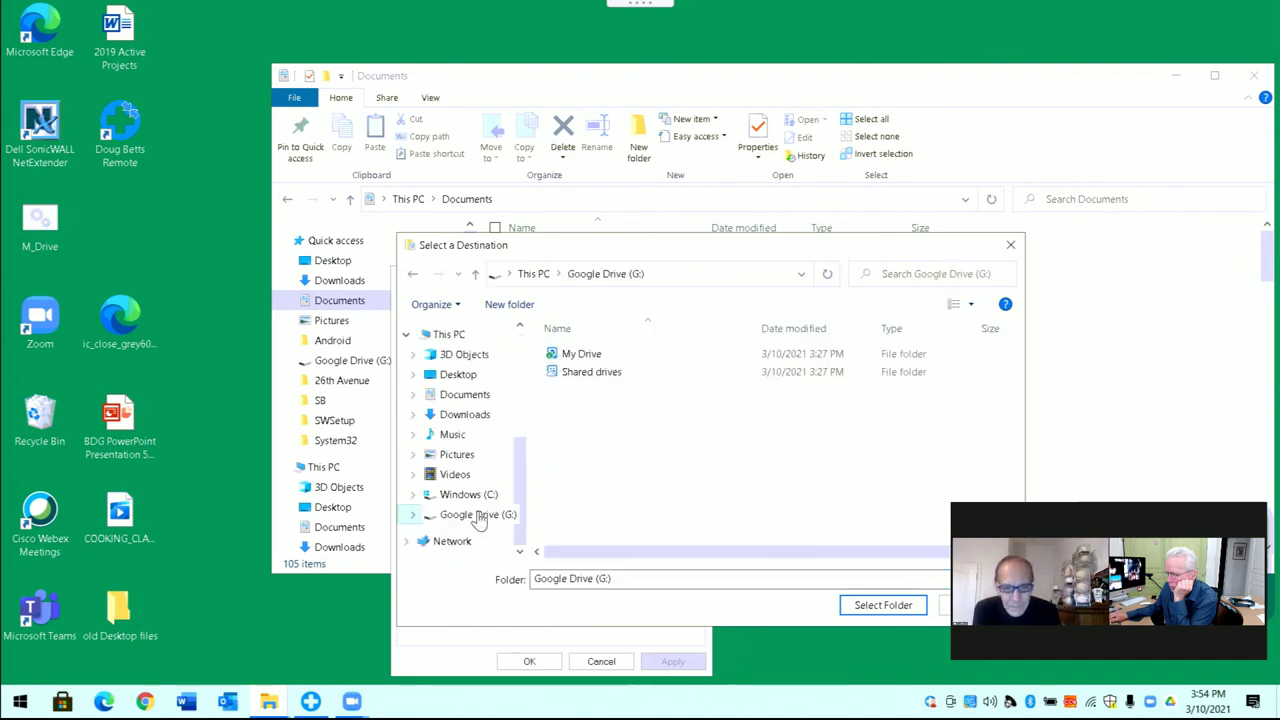
double_click(586, 357)
left_click(588, 360)
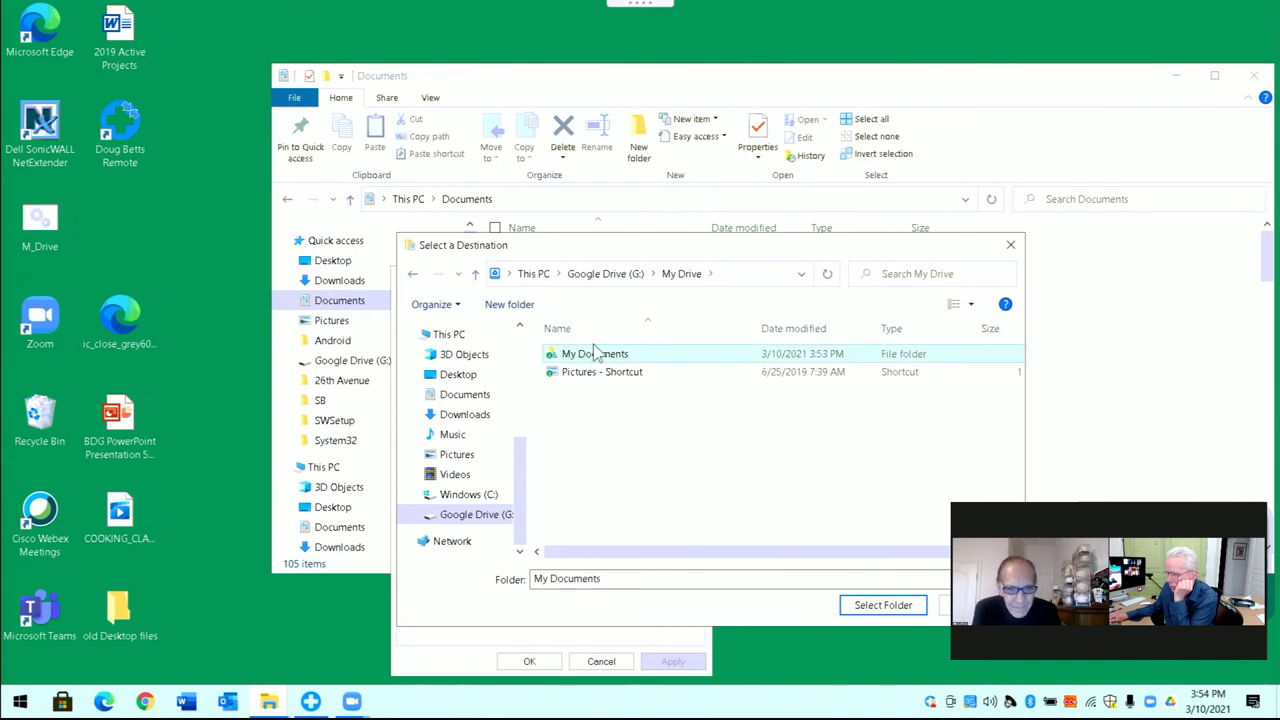
left_click_drag(754, 245, 840, 242)
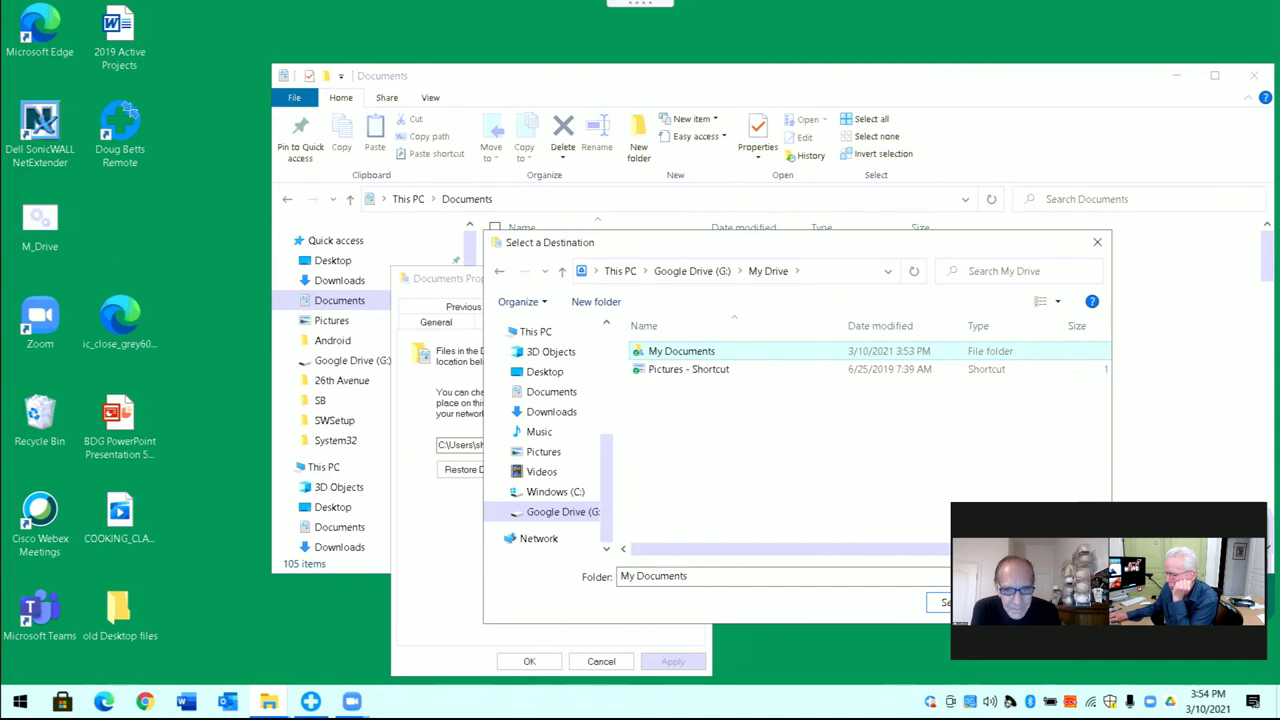
left_click(944, 602)
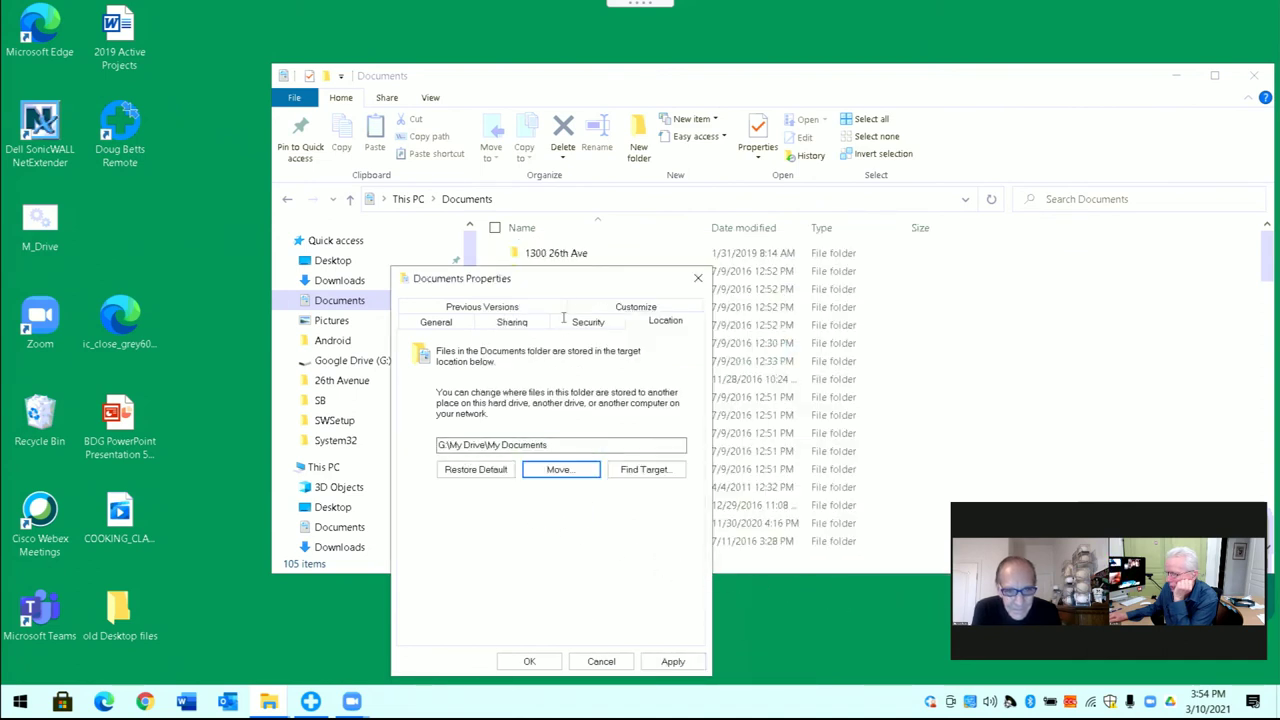
left_click_drag(582, 289, 994, 178)
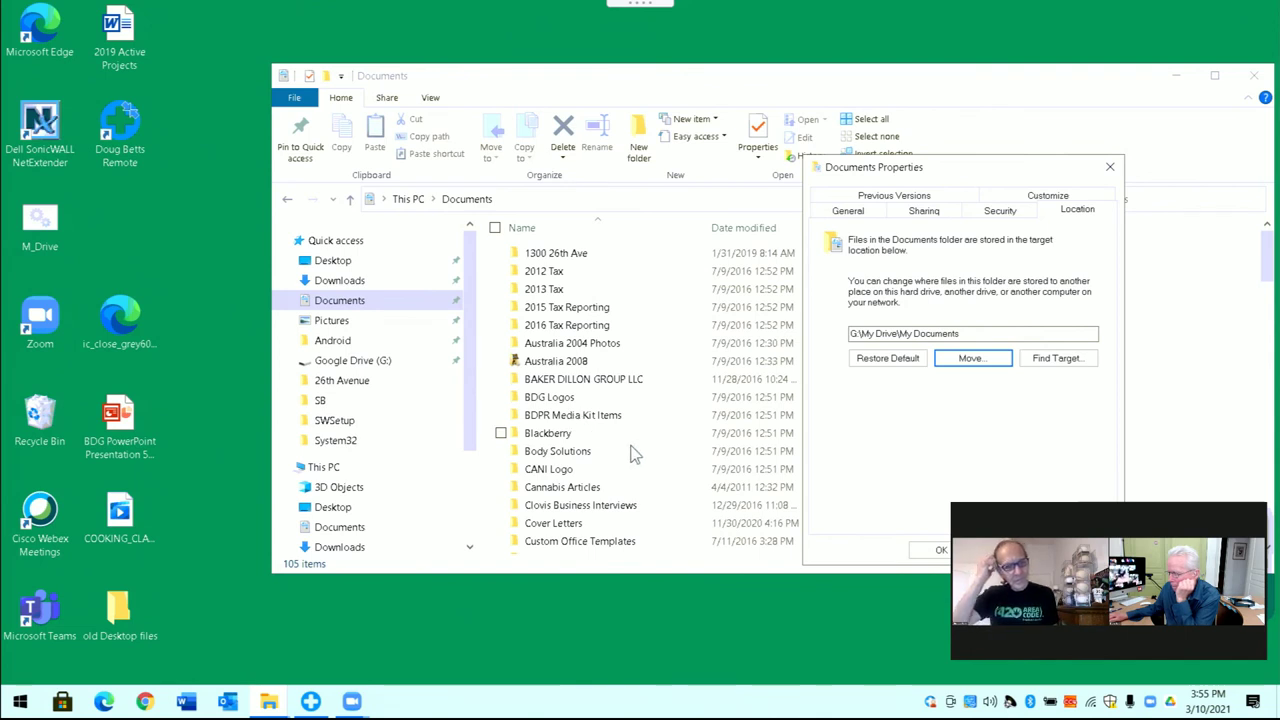
- Try to apply the new Documents location without moving the existing files, and close the folder's properties
left_click(940, 549)
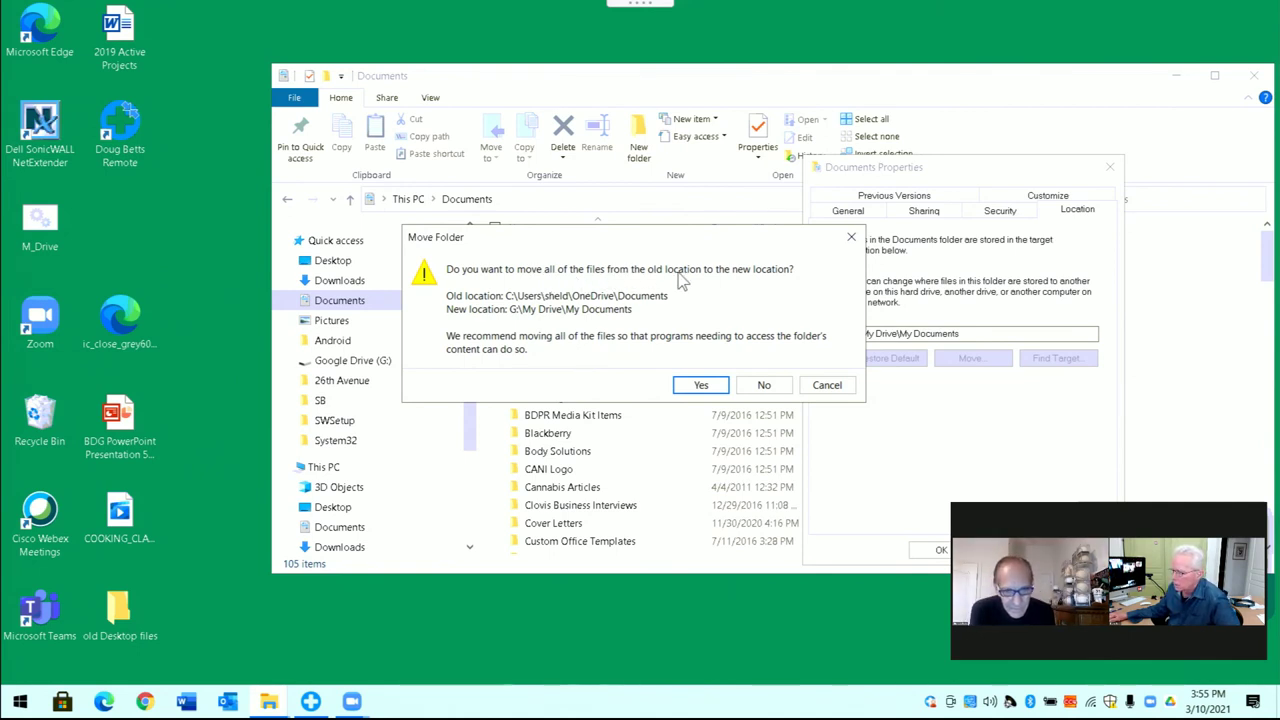
left_click(766, 388)
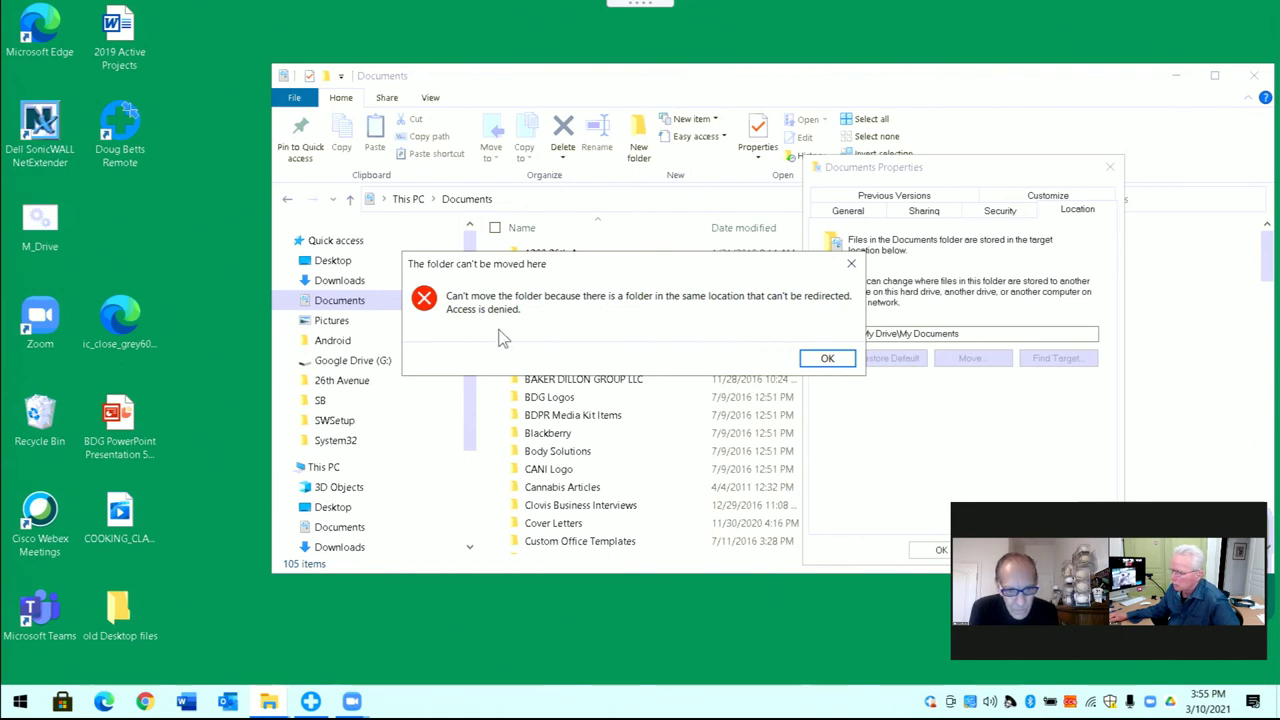
left_click(826, 359)
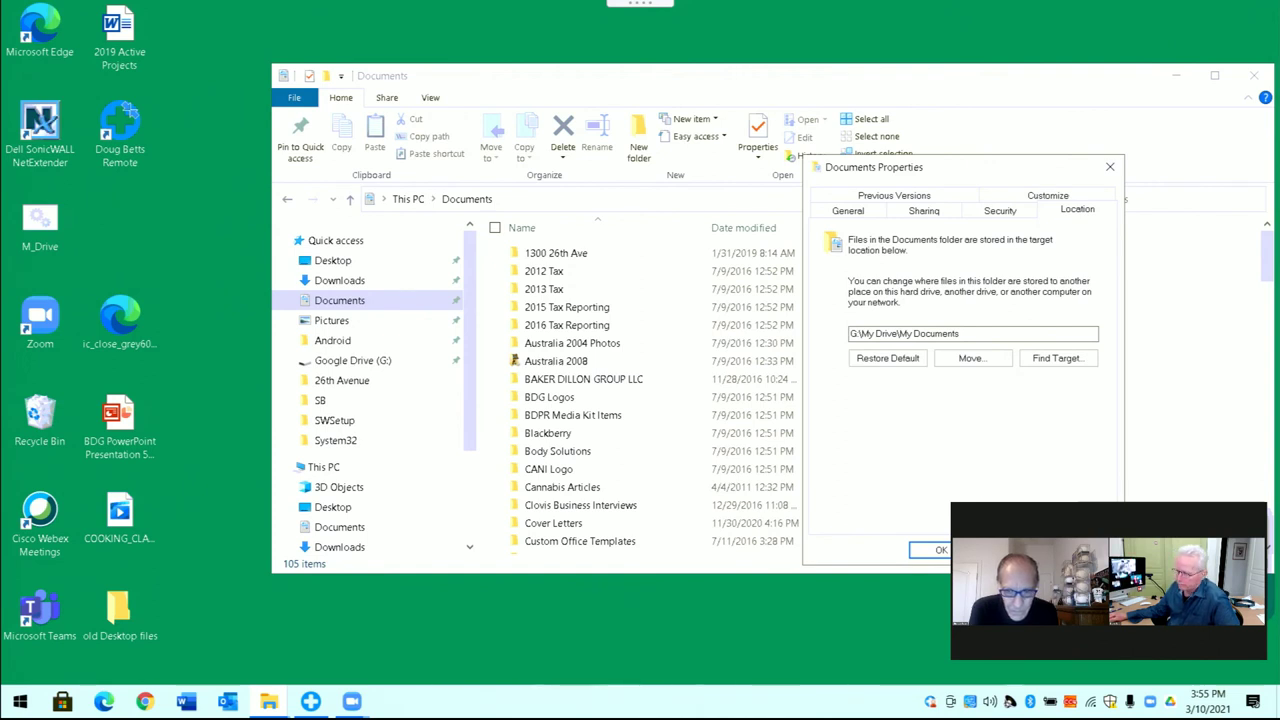
left_click(930, 549)
- Check the contents of the Documents folder in File Explorer and close the window
left_click(368, 300)
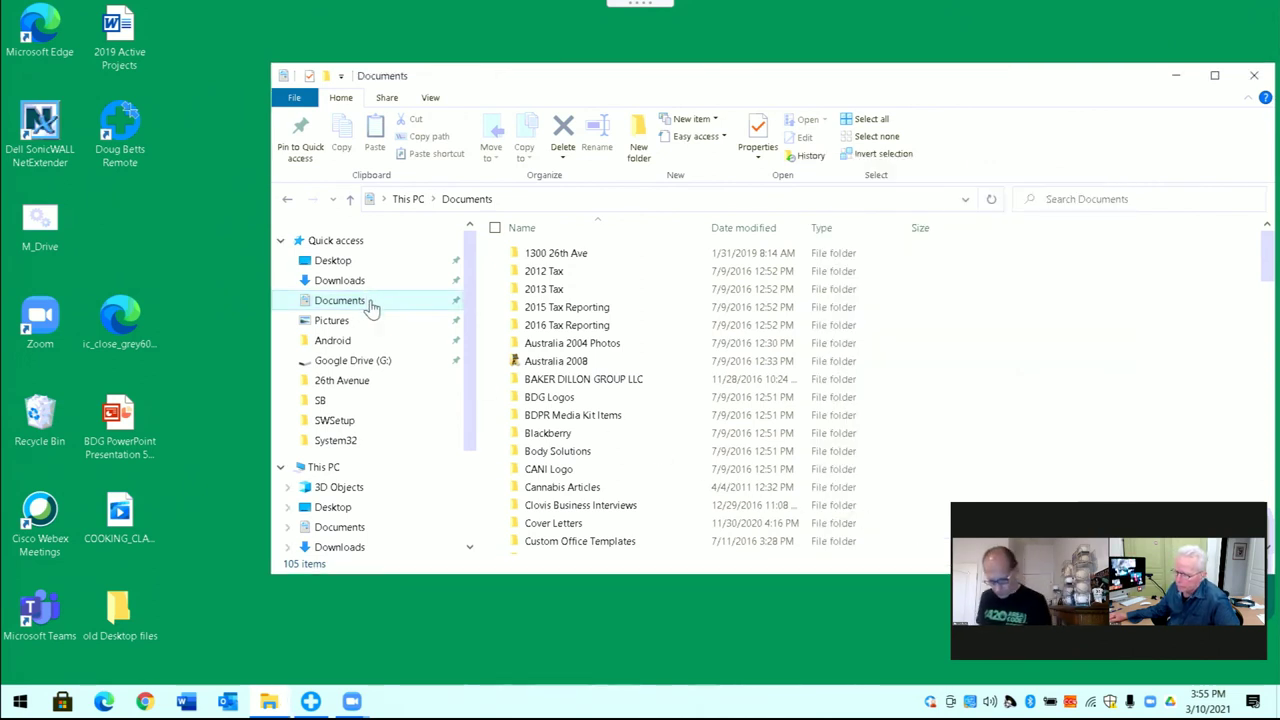
left_click_drag(614, 75, 538, 72)
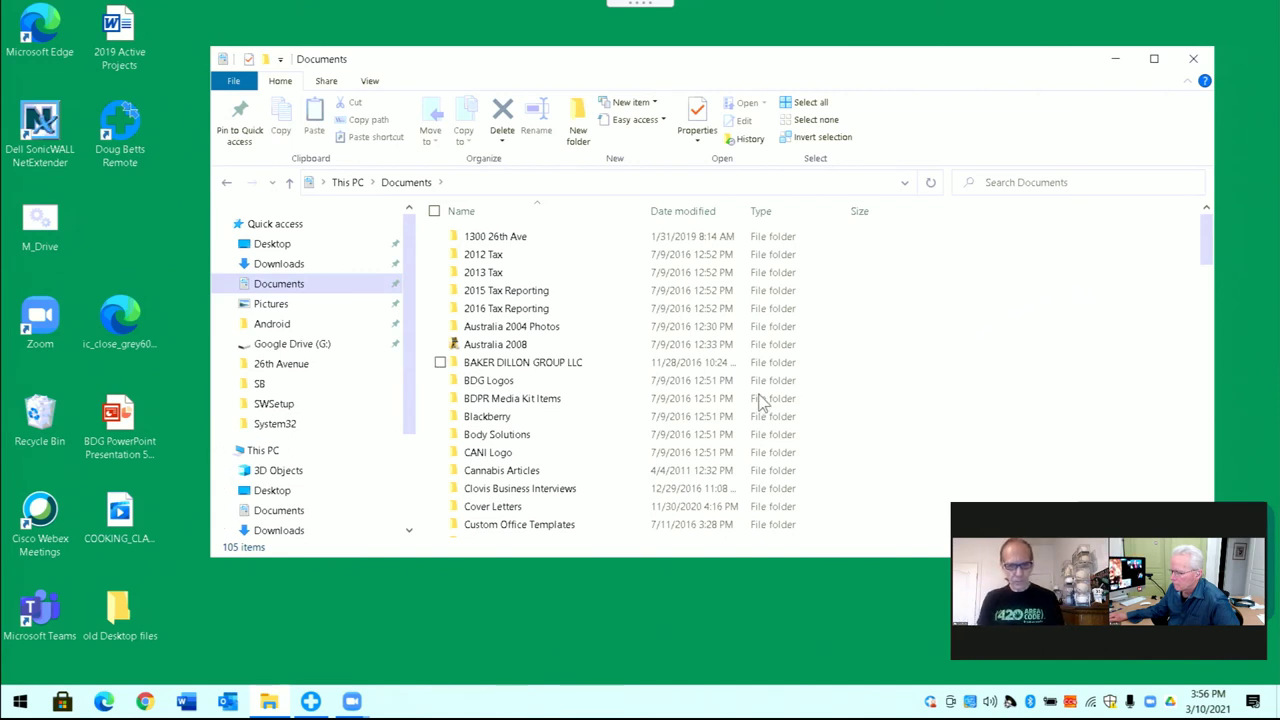
left_click(1195, 62)
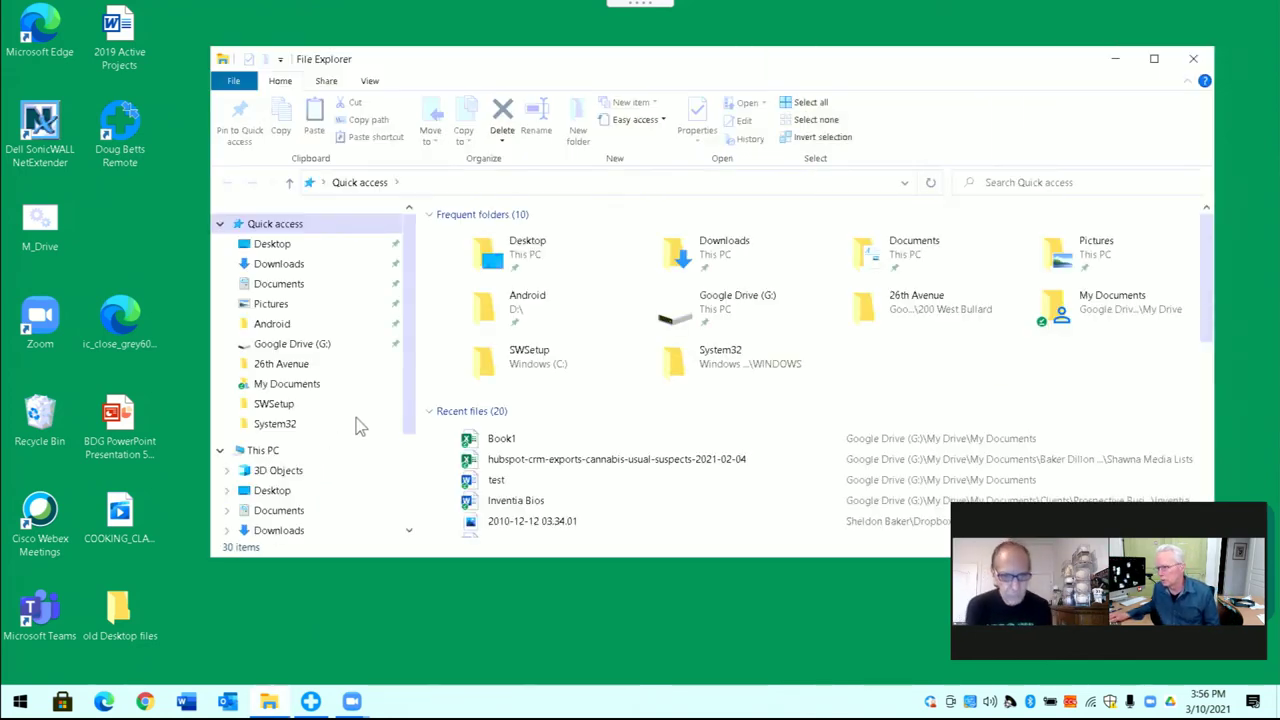
- Look through the folders and drives in a new File Explorer window, close it, and stop the Zoom screen share
scroll(418, 450, "down", 1)
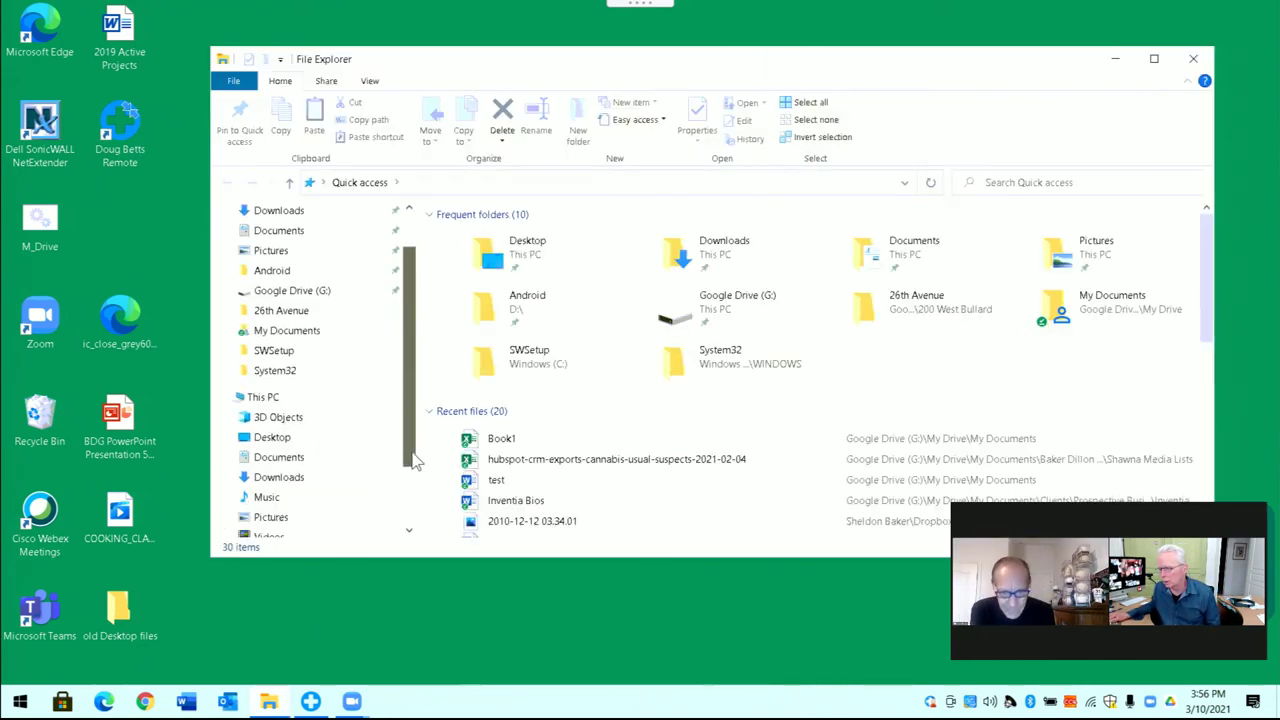
scroll(416, 482, "down", 1)
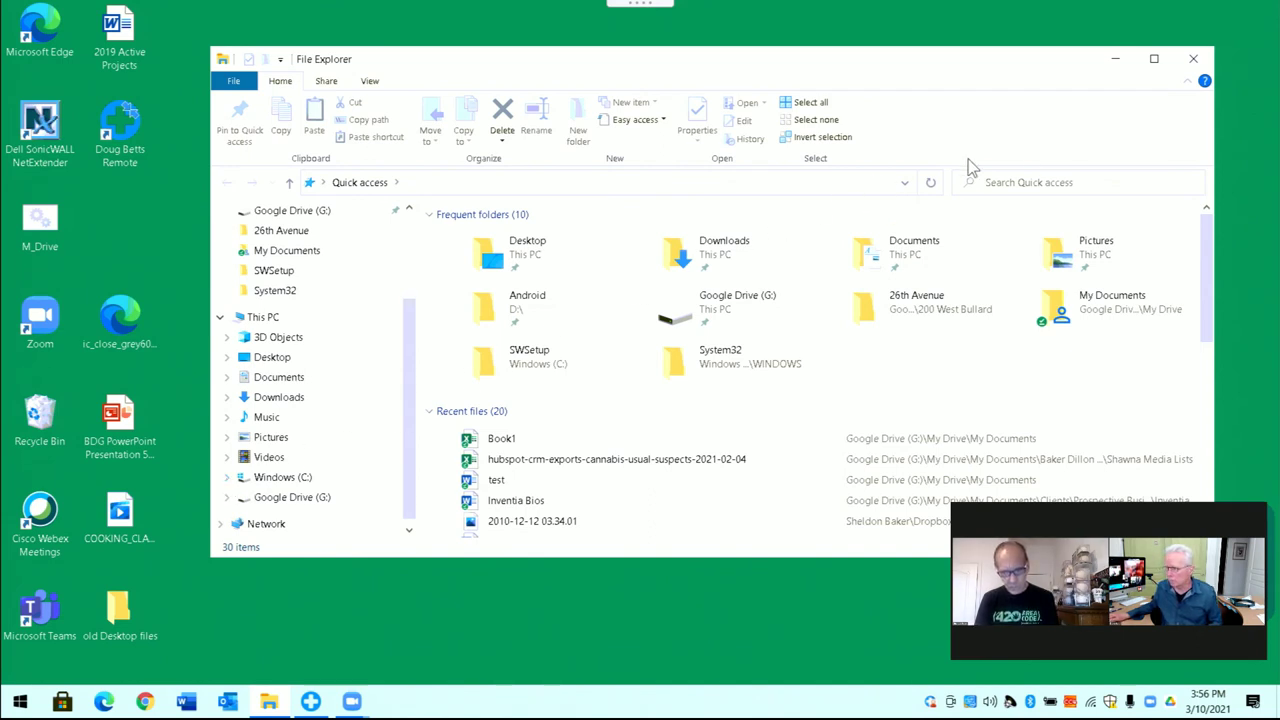
left_click(1195, 62)
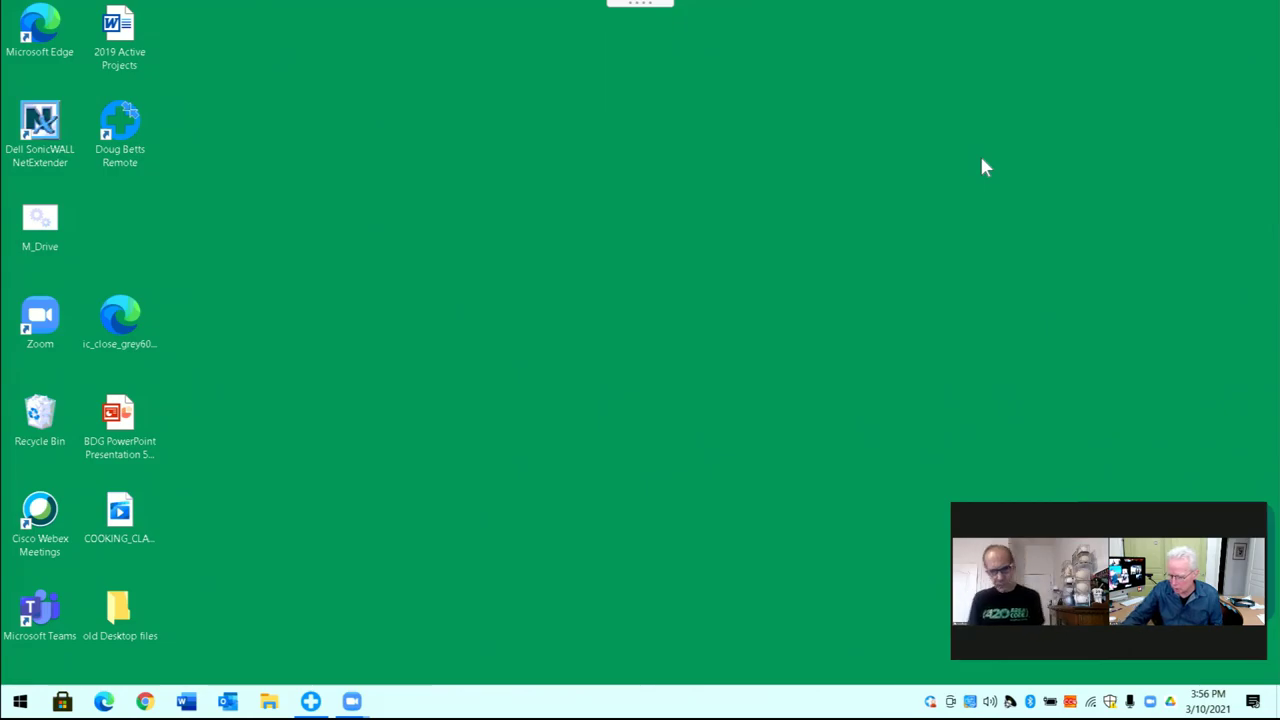
key("alt+s")
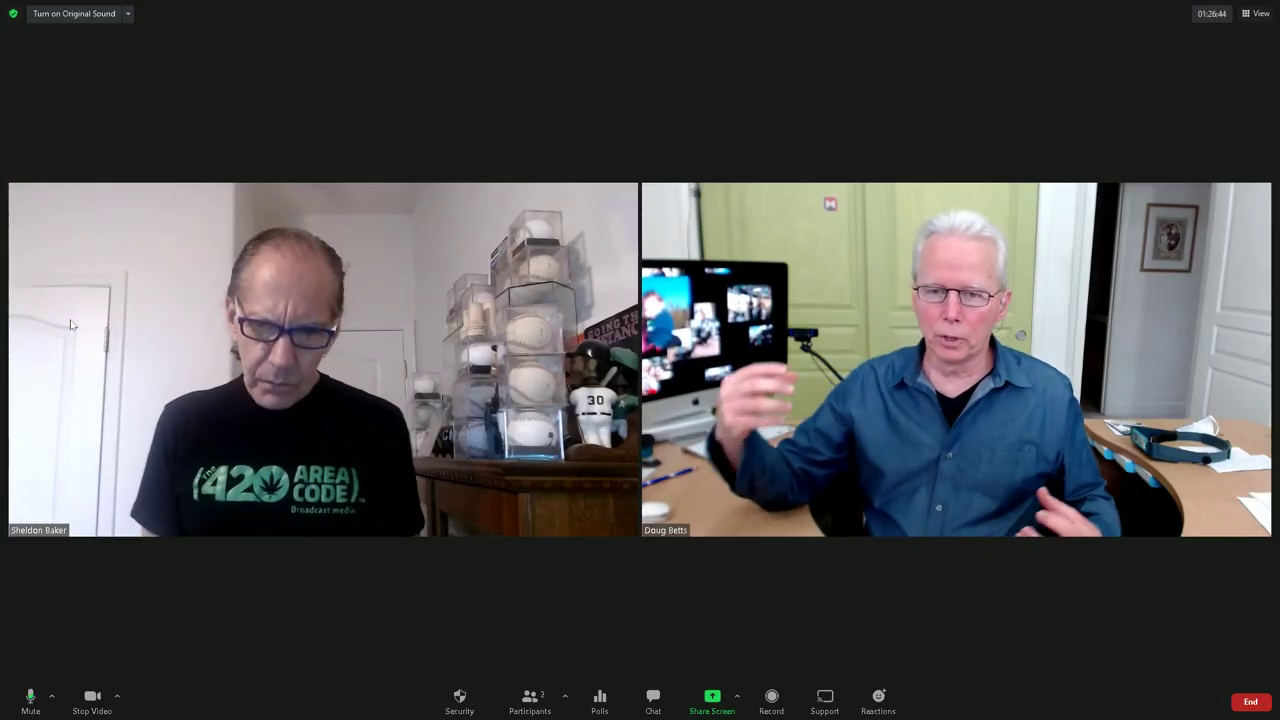